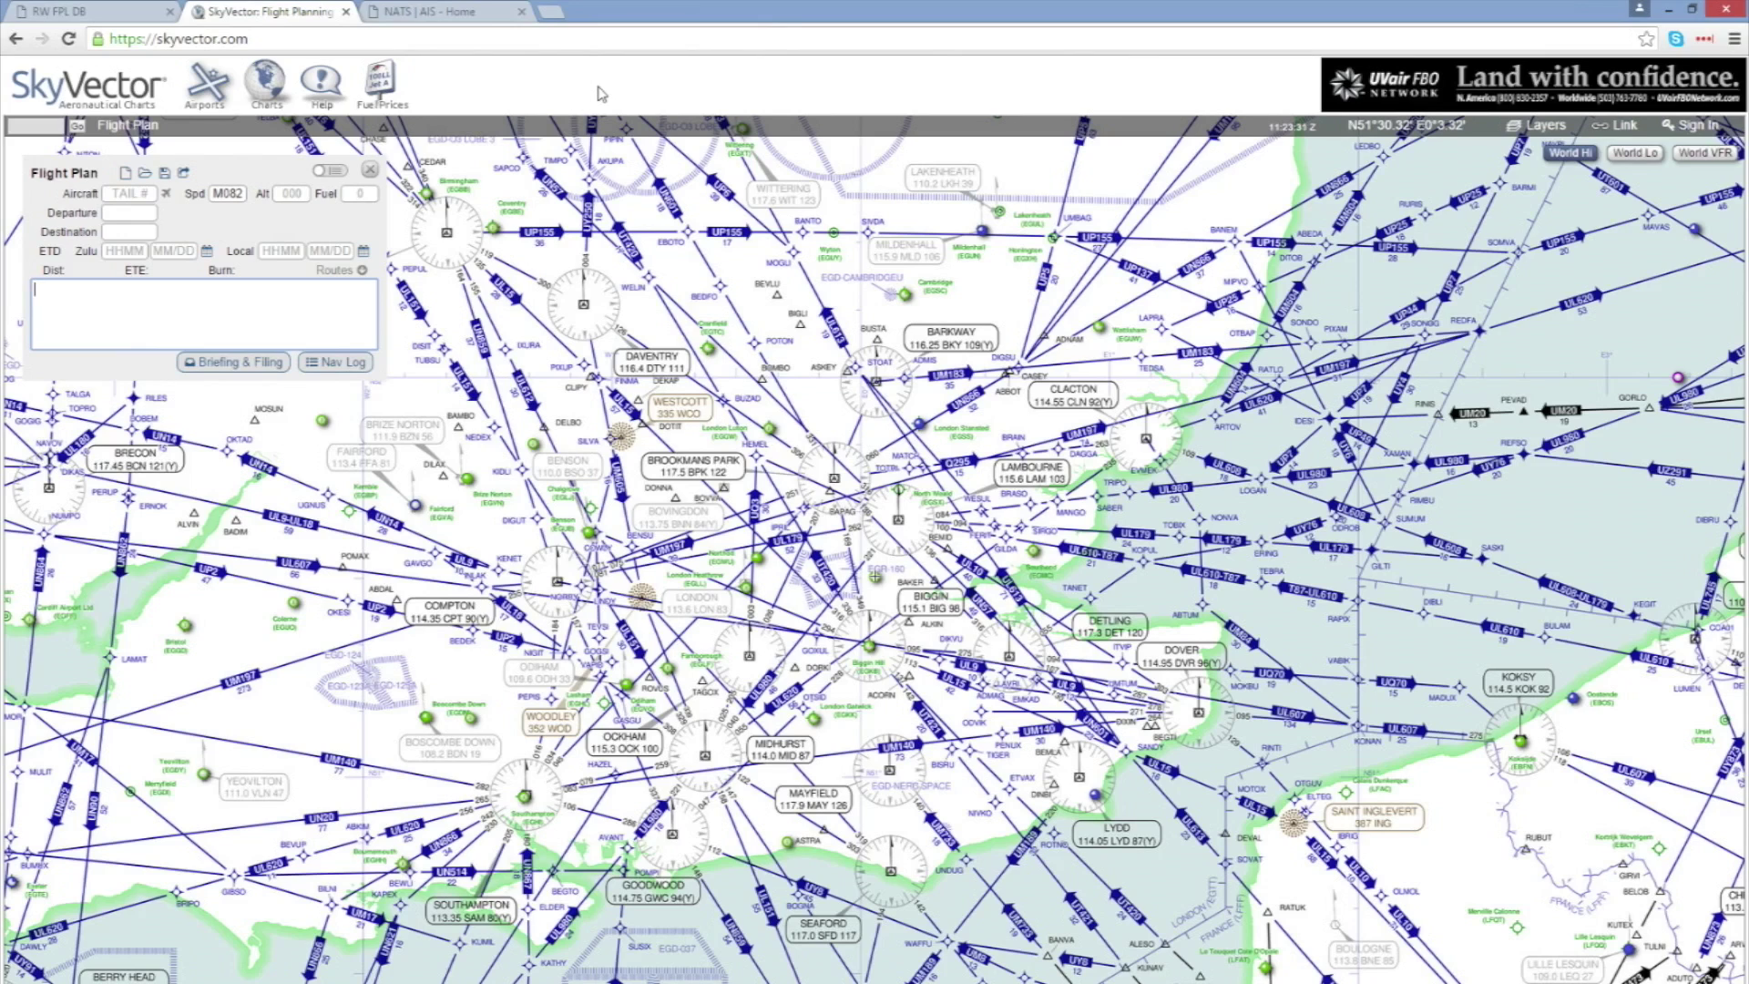
Step: Search the flight plan database for EGLC-to-EGCC plans, returning 49 results
{"action": "left_click", "coordinate": [87, 13]}
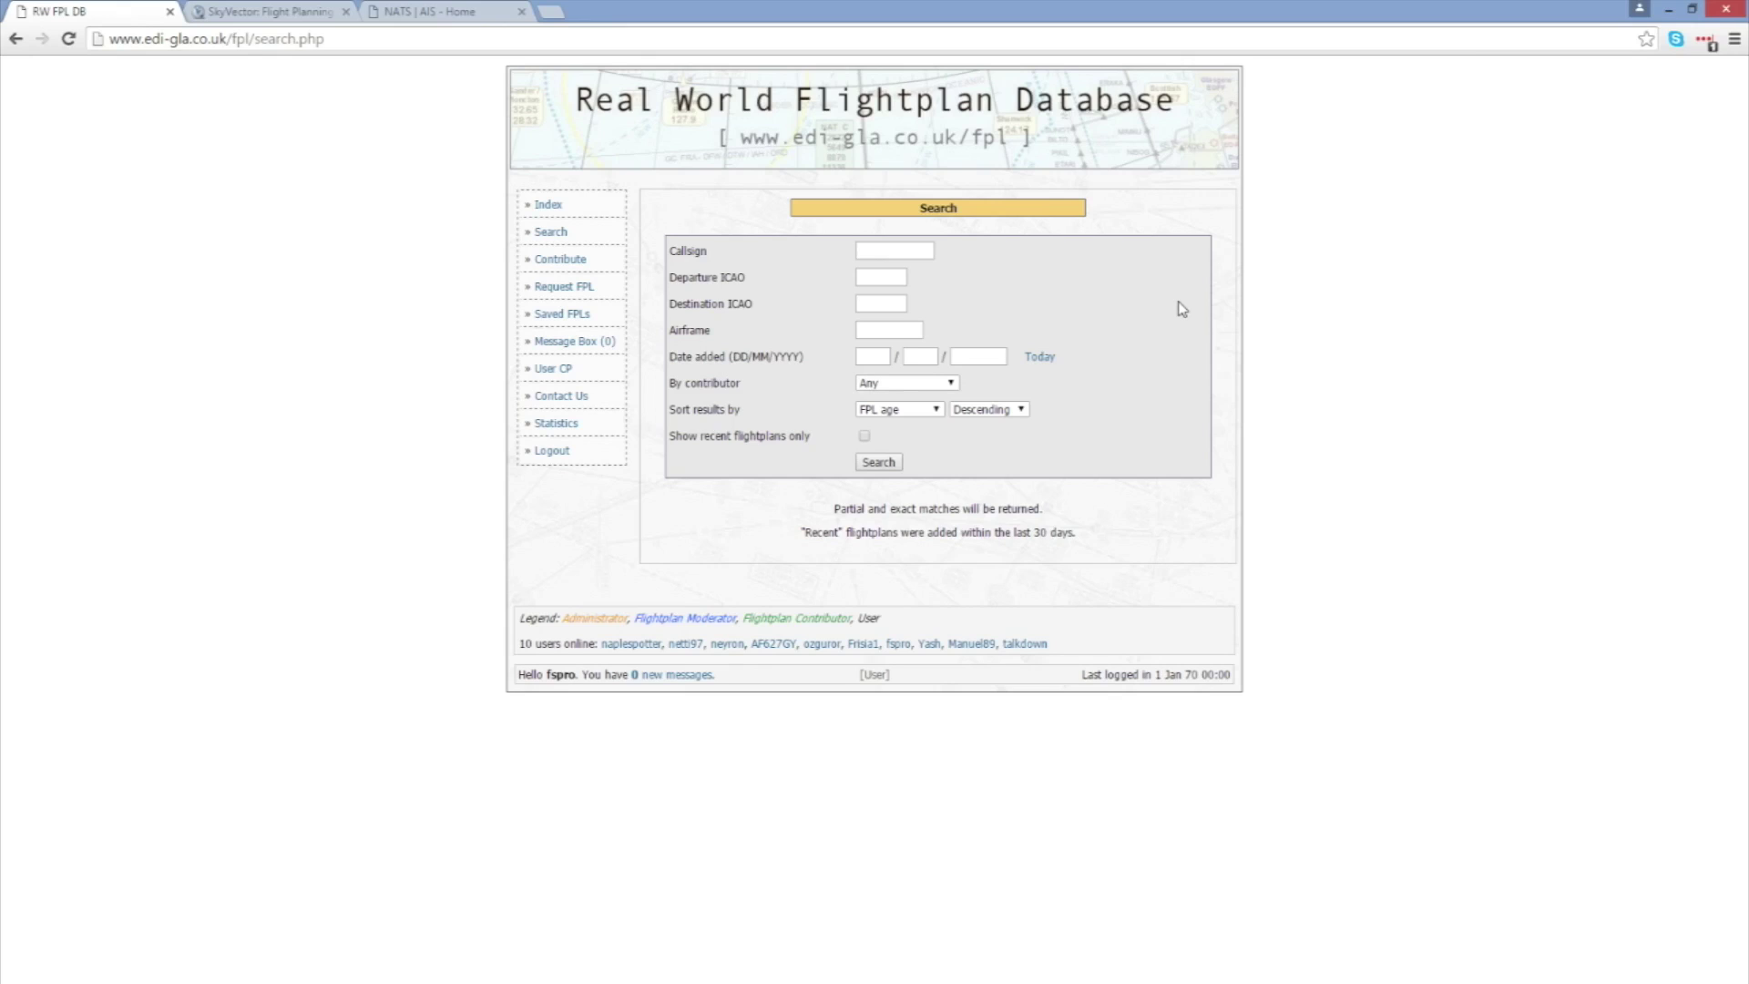
{"action": "left_click", "coordinate": [882, 277]}
{"action": "type", "text": "eg"}
{"action": "key", "text": "BackSpace"}
{"action": "type", "text": "glc"}
{"action": "key", "text": "Tab"}
{"action": "type", "text": "egcc"}
{"action": "left_click", "coordinate": [886, 464]}
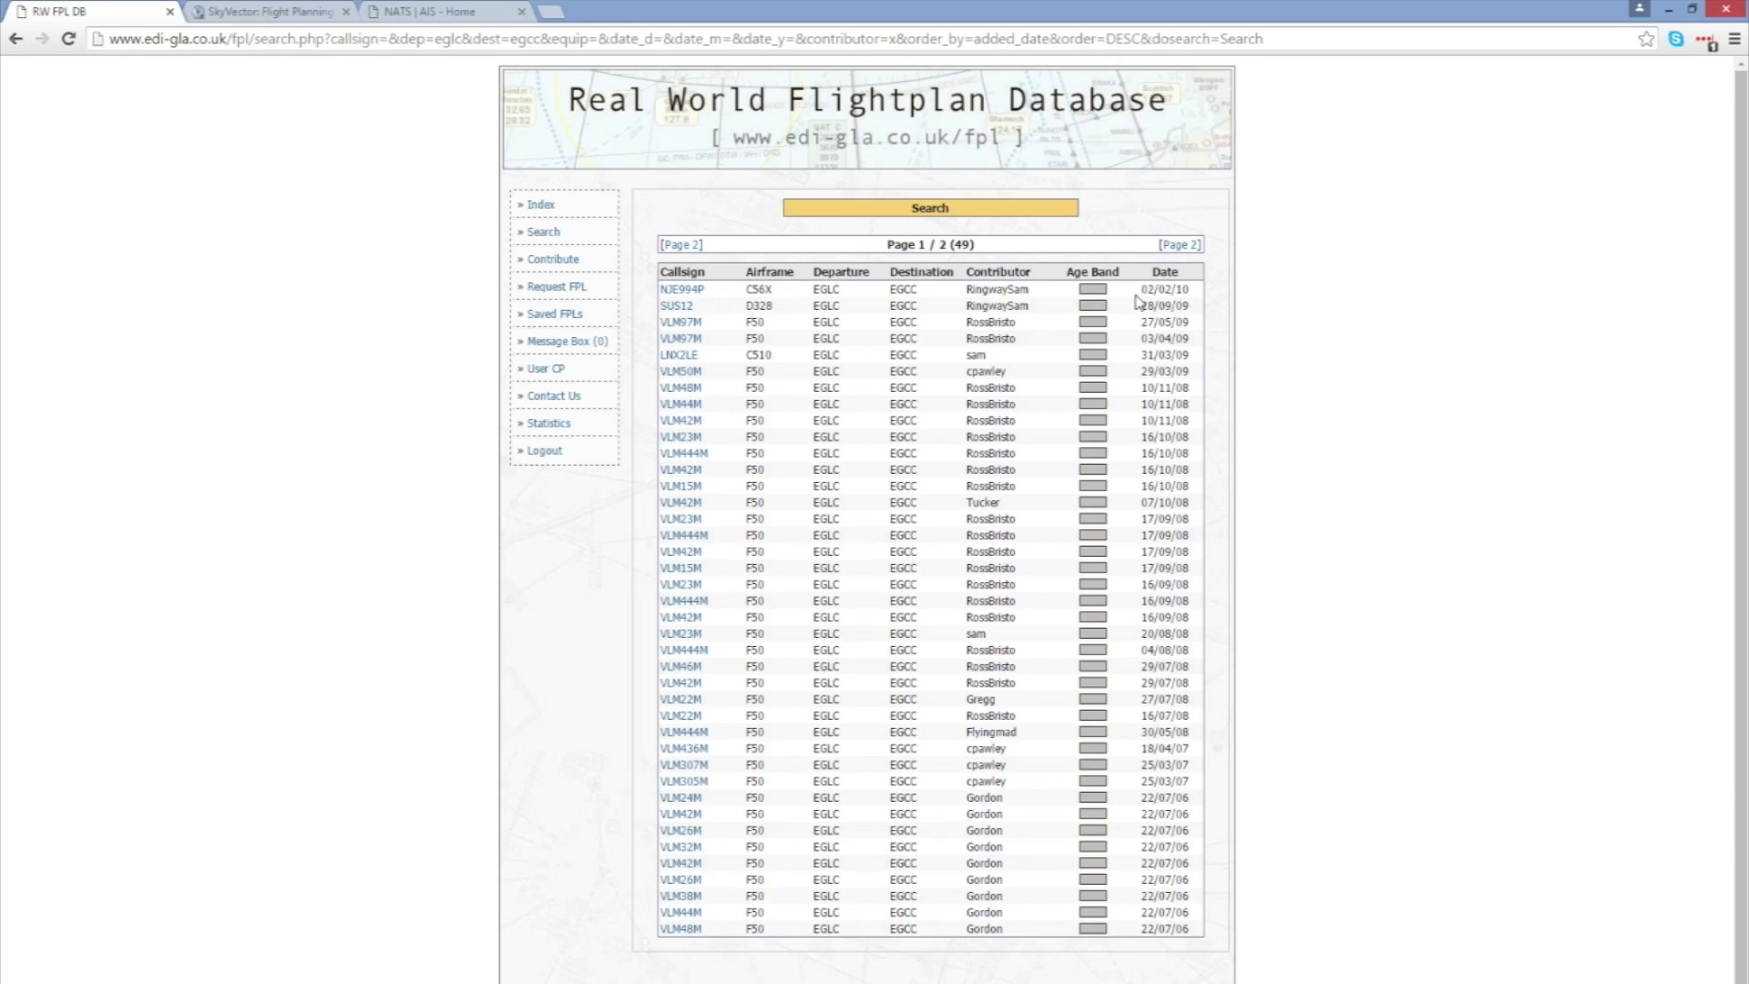
Step: Open the NJE994P flight plan and select its route BPK DCT WELIN T420 TNT
{"action": "left_click", "coordinate": [683, 291]}
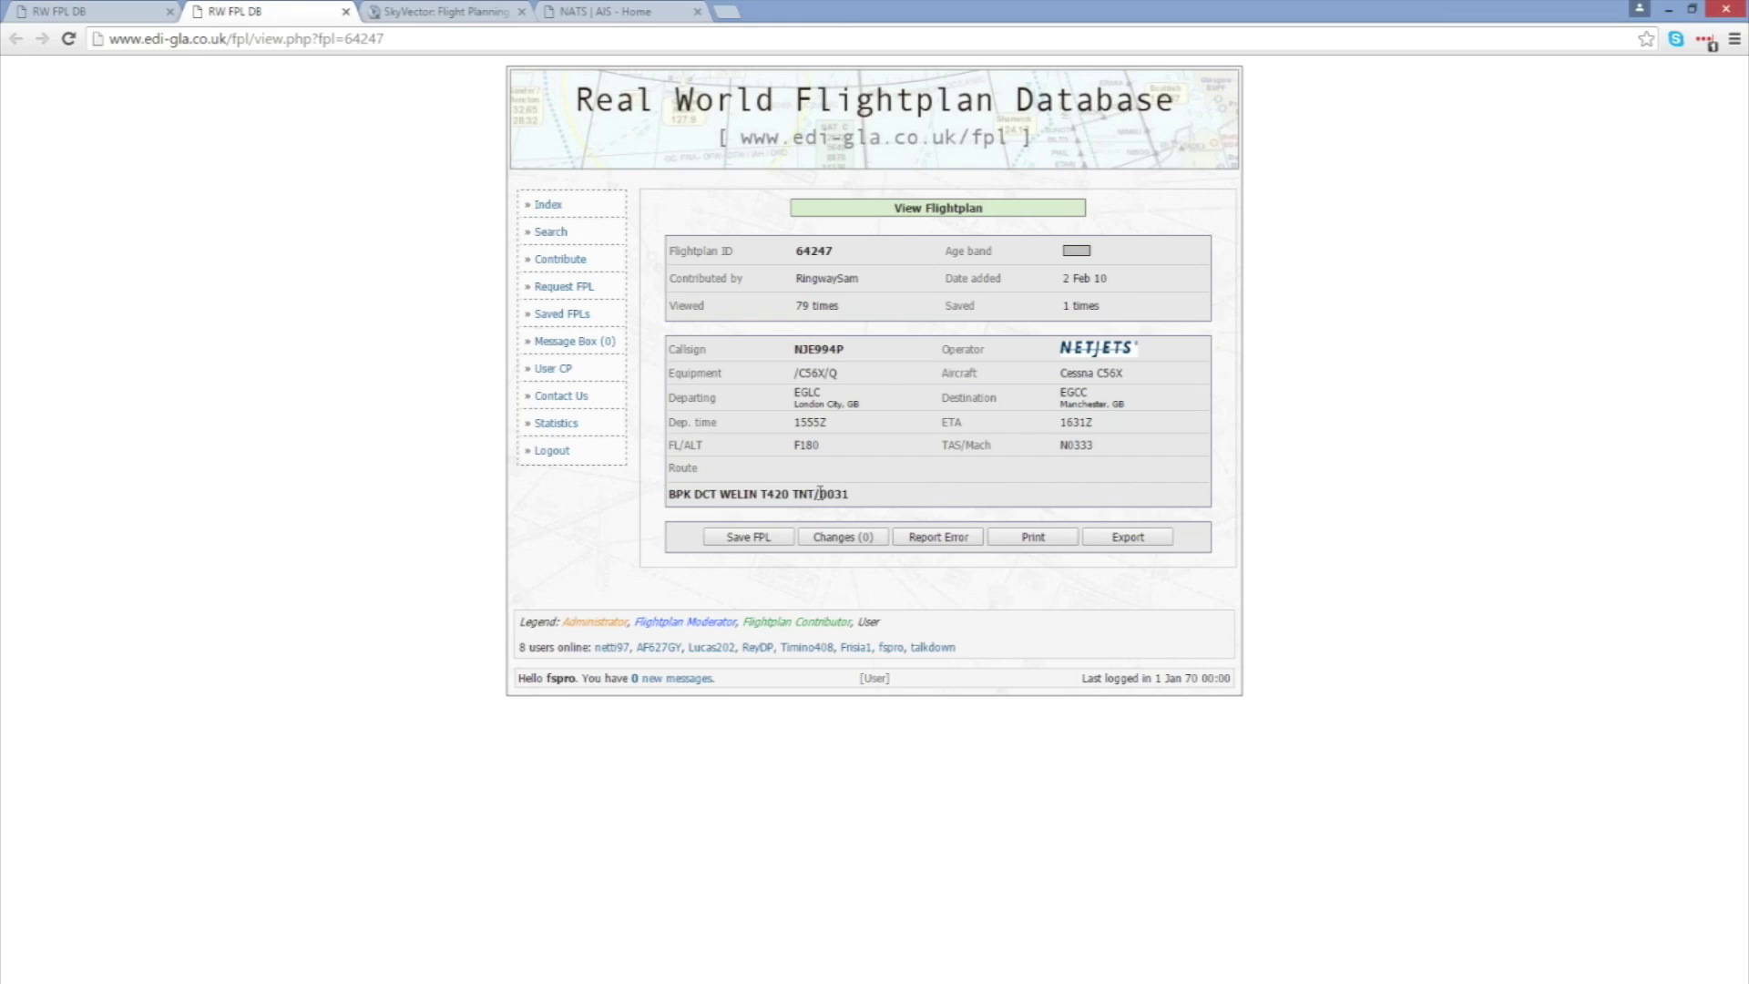
{"action": "left_click_drag", "start_coordinate": [815, 494], "coordinate": [672, 499]}
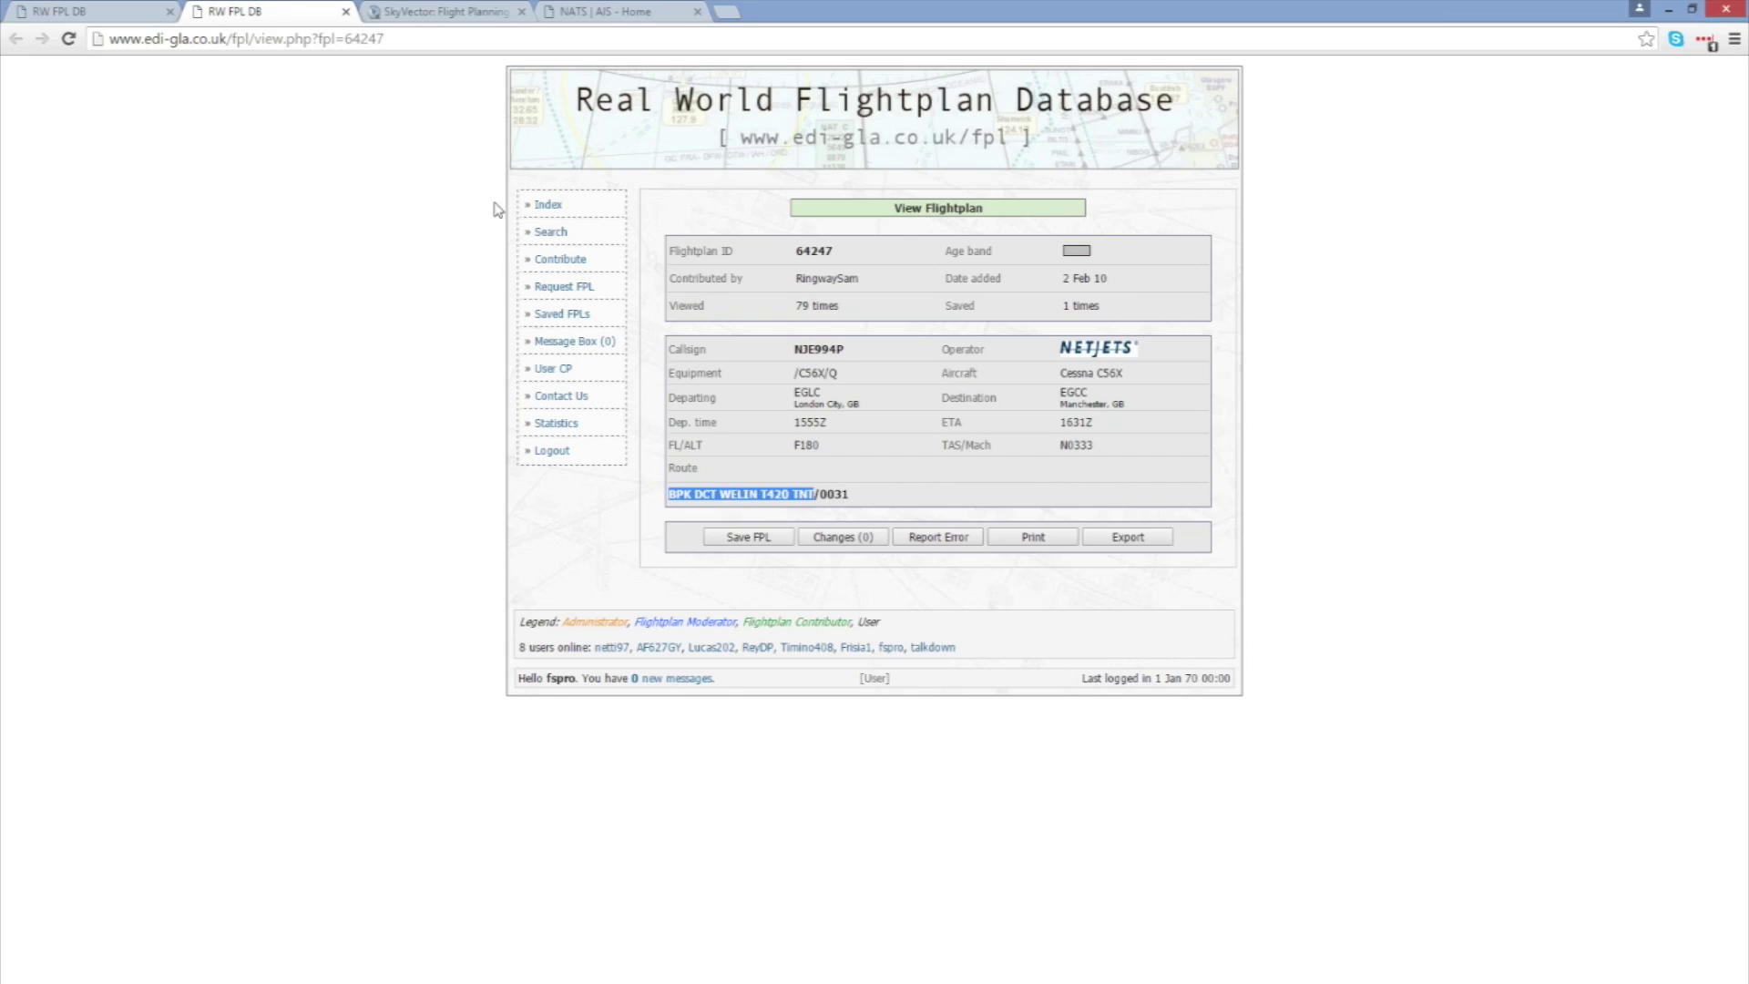
Step: Go to SkyVector to plot the EGLC–EGCC plan from the NJE994P route
{"action": "left_click", "coordinate": [452, 15]}
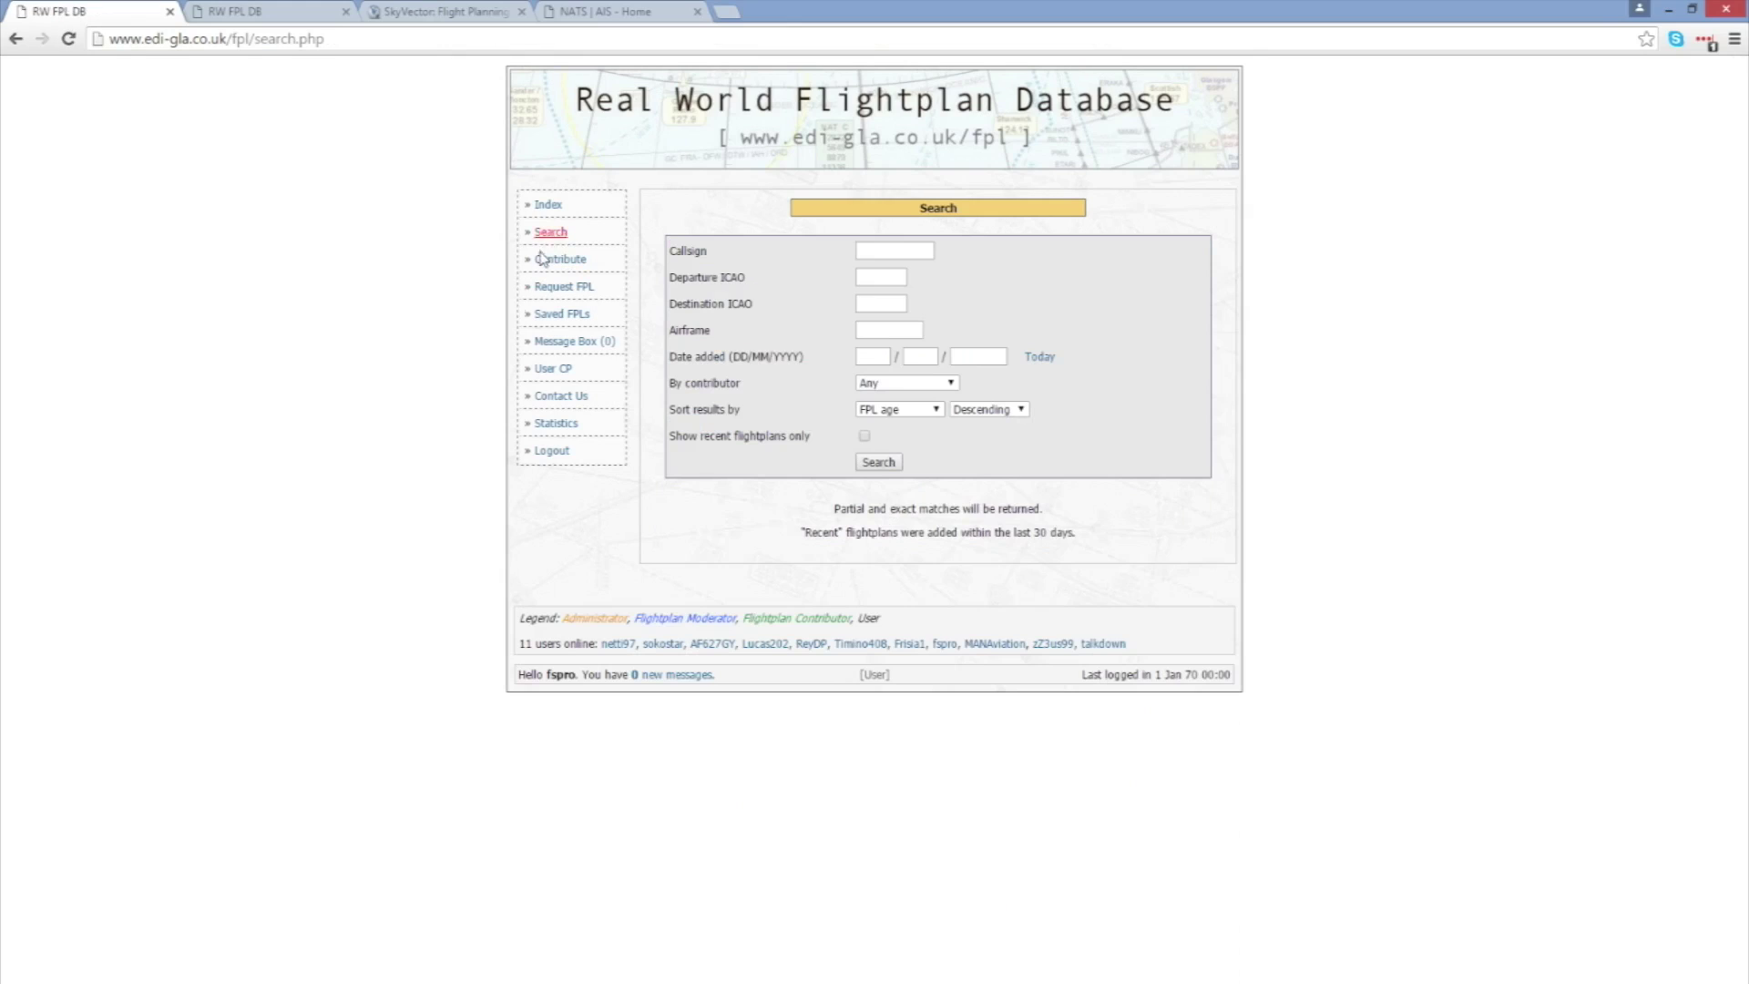
Step: Search for EGTE-to-EGLC flight plans, finding the single BEE2XP DH8D entry
{"action": "left_click", "coordinate": [882, 276]}
{"action": "type", "text": "egte"}
{"action": "key", "text": "Tab"}
{"action": "type", "text": "eglc"}
{"action": "left_click", "coordinate": [879, 462]}
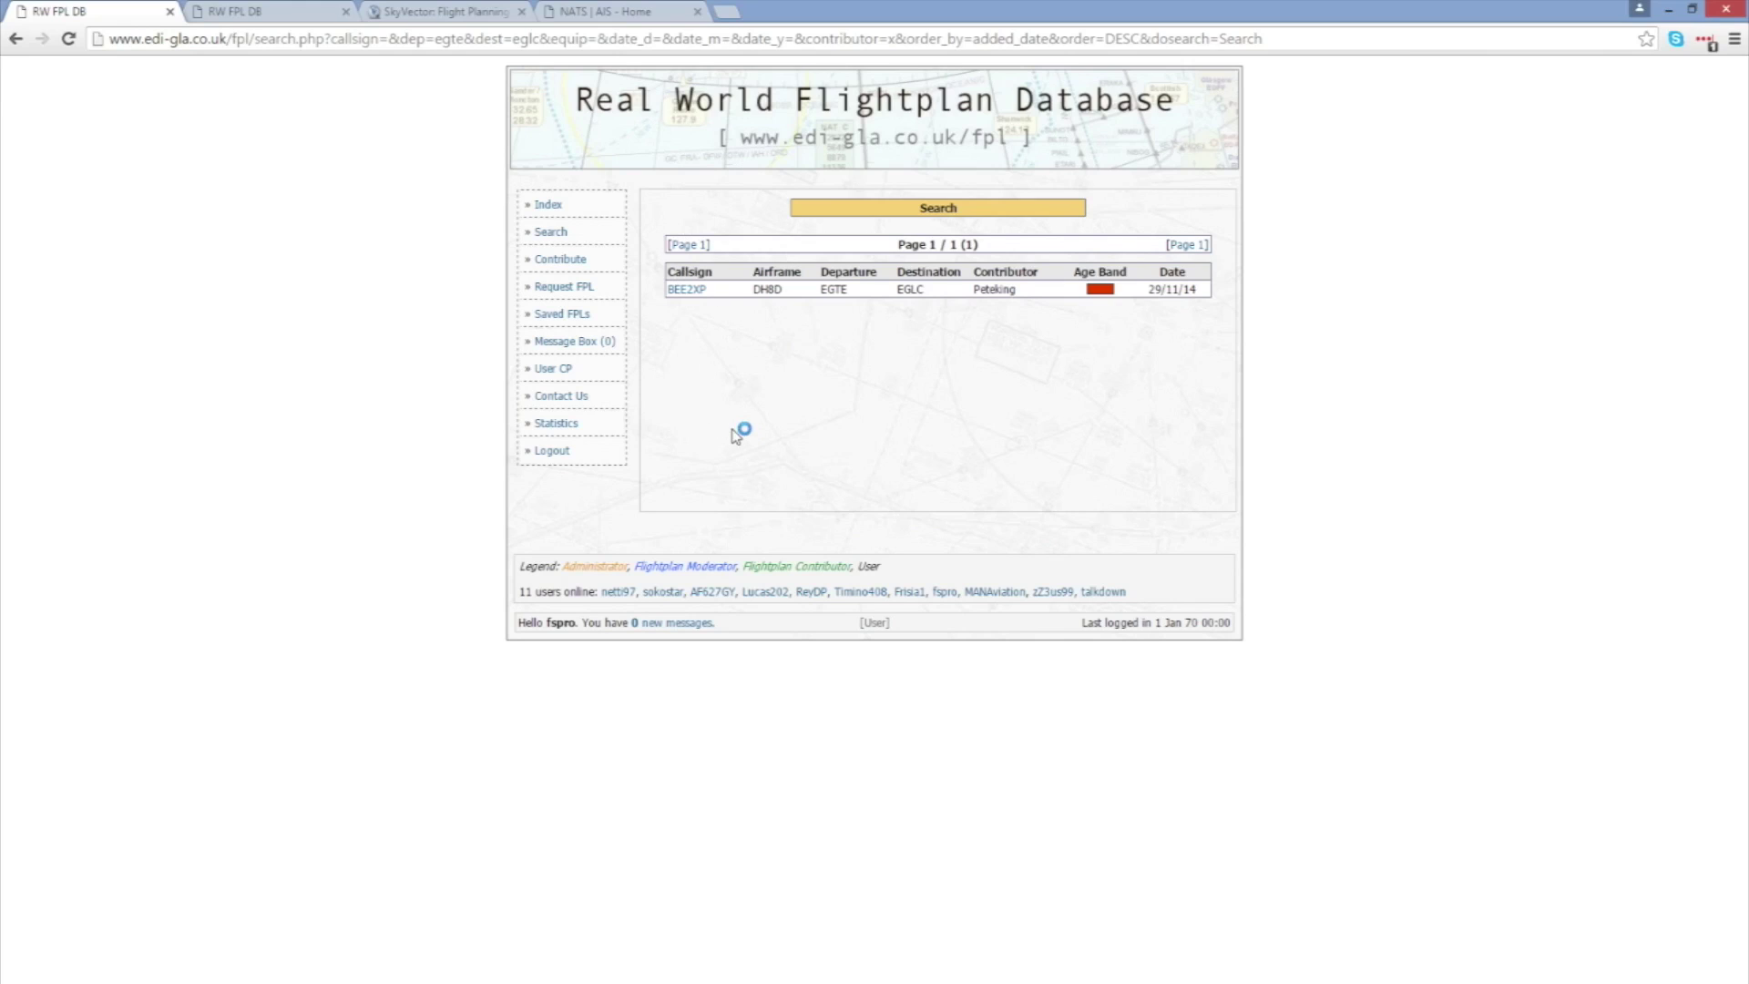
Step: Open BEE2XP's plan 160808 and select its route GIBSO L620 SAM Y8 WAFFU
{"action": "left_click", "coordinate": [696, 290]}
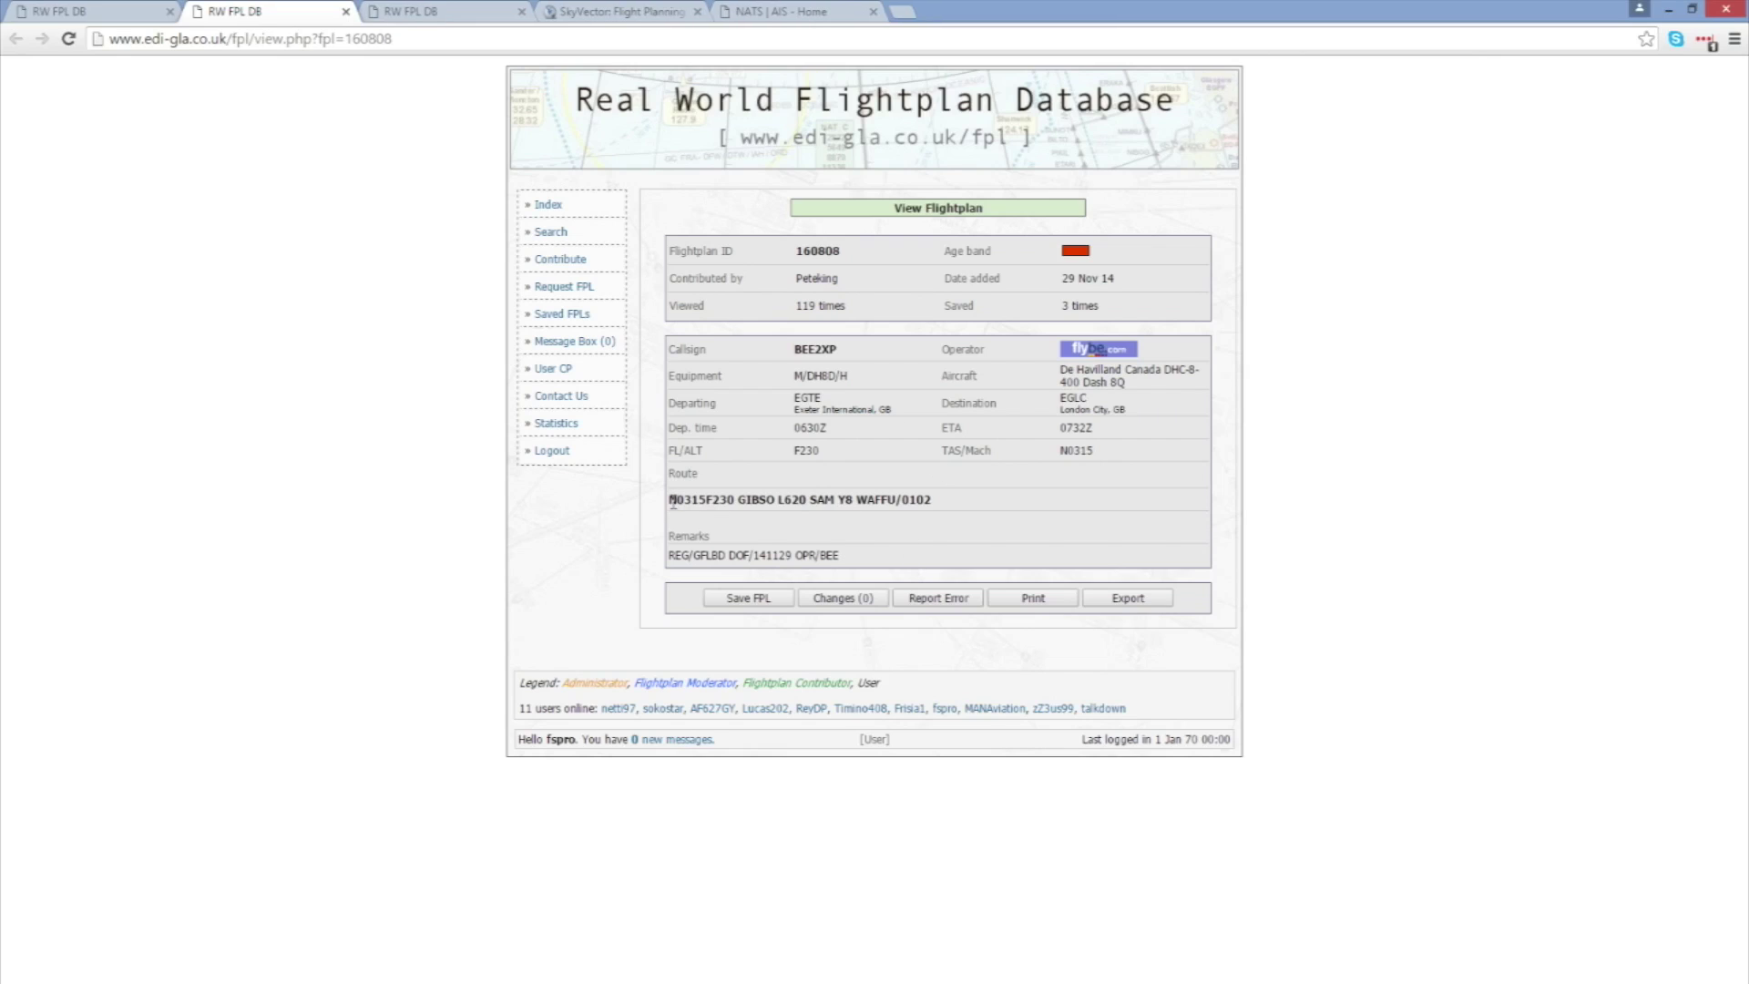
{"action": "left_click_drag", "start_coordinate": [672, 501], "coordinate": [737, 508]}
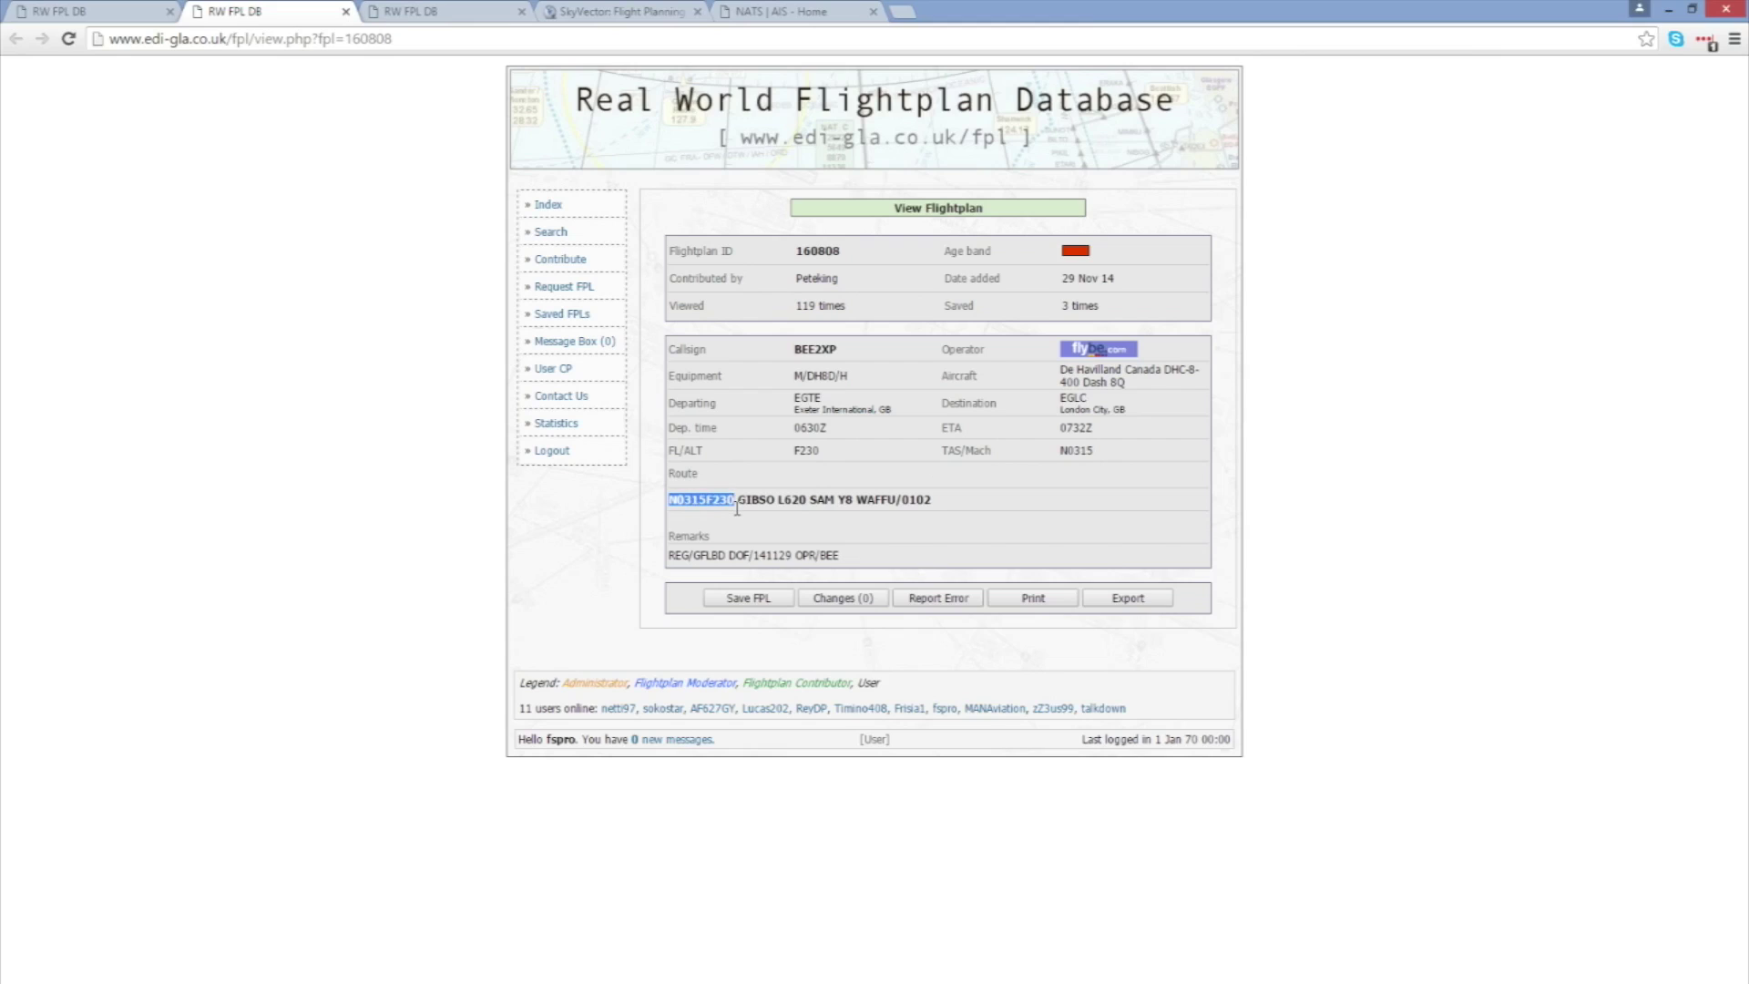
{"action": "left_click", "coordinate": [689, 512]}
{"action": "left_click_drag", "start_coordinate": [687, 497], "coordinate": [736, 500]}
{"action": "left_click", "coordinate": [709, 500]}
{"action": "left_click", "coordinate": [804, 503]}
{"action": "left_click_drag", "start_coordinate": [741, 501], "coordinate": [896, 502]}
{"action": "key", "text": "ctrl+c"}
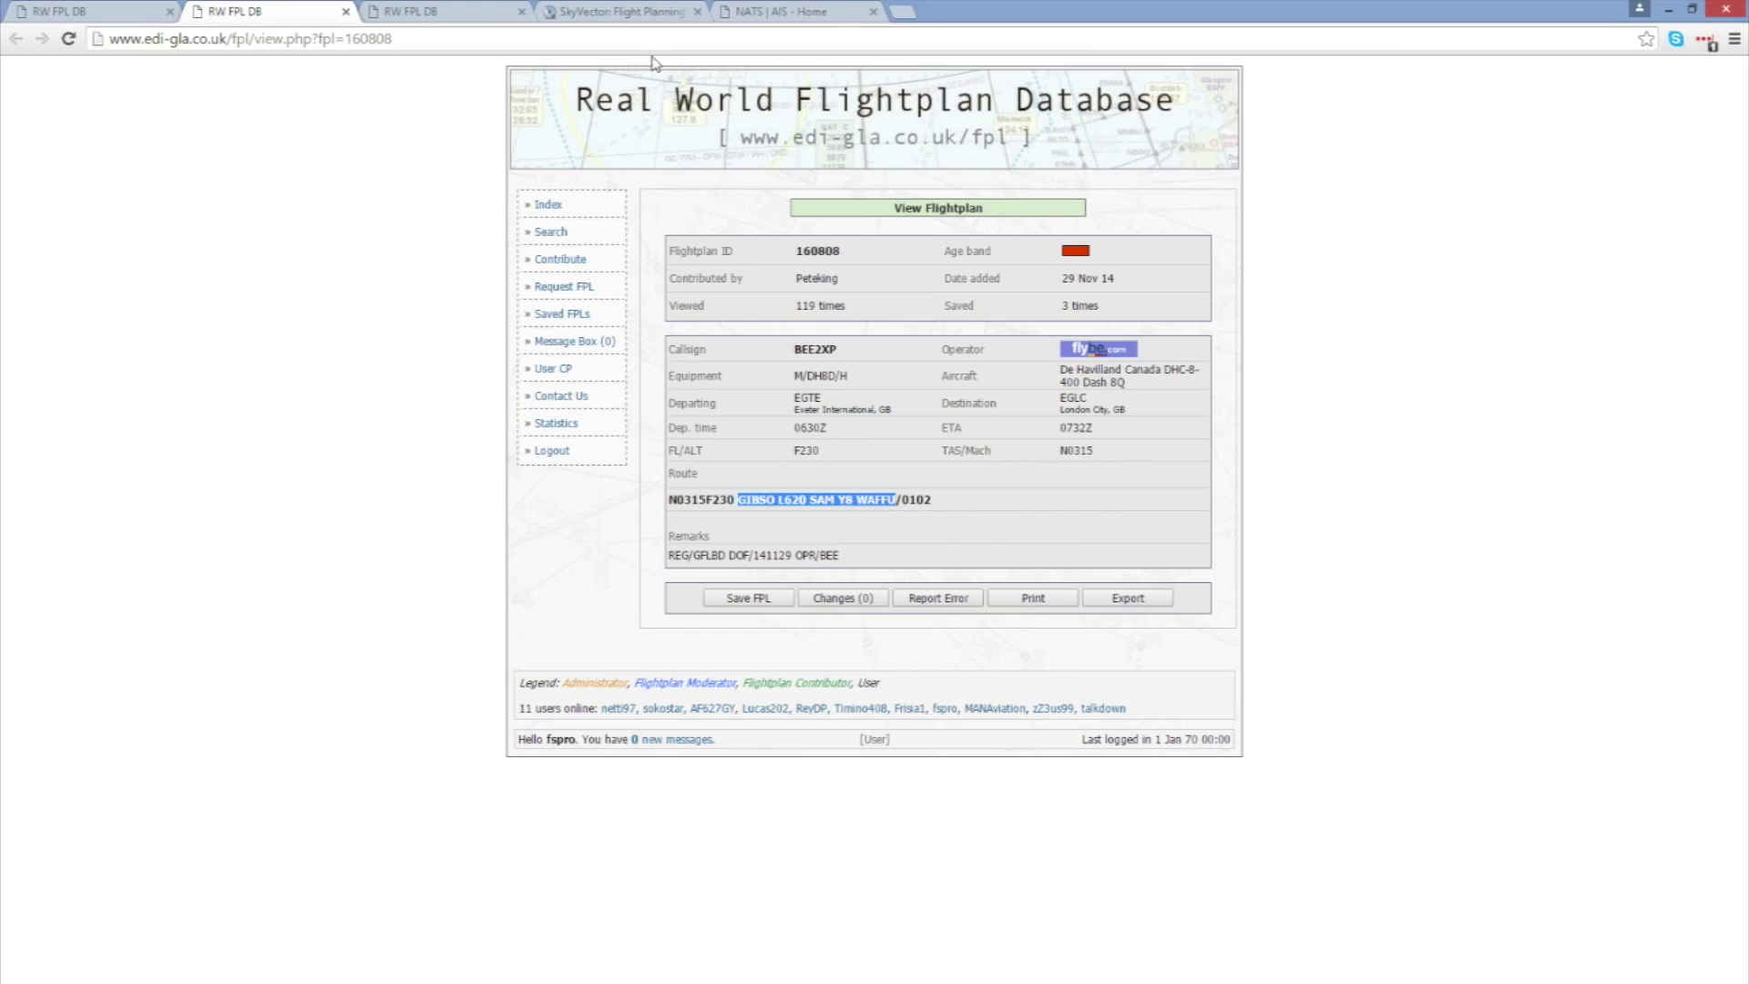
{"action": "left_click", "coordinate": [520, 11]}
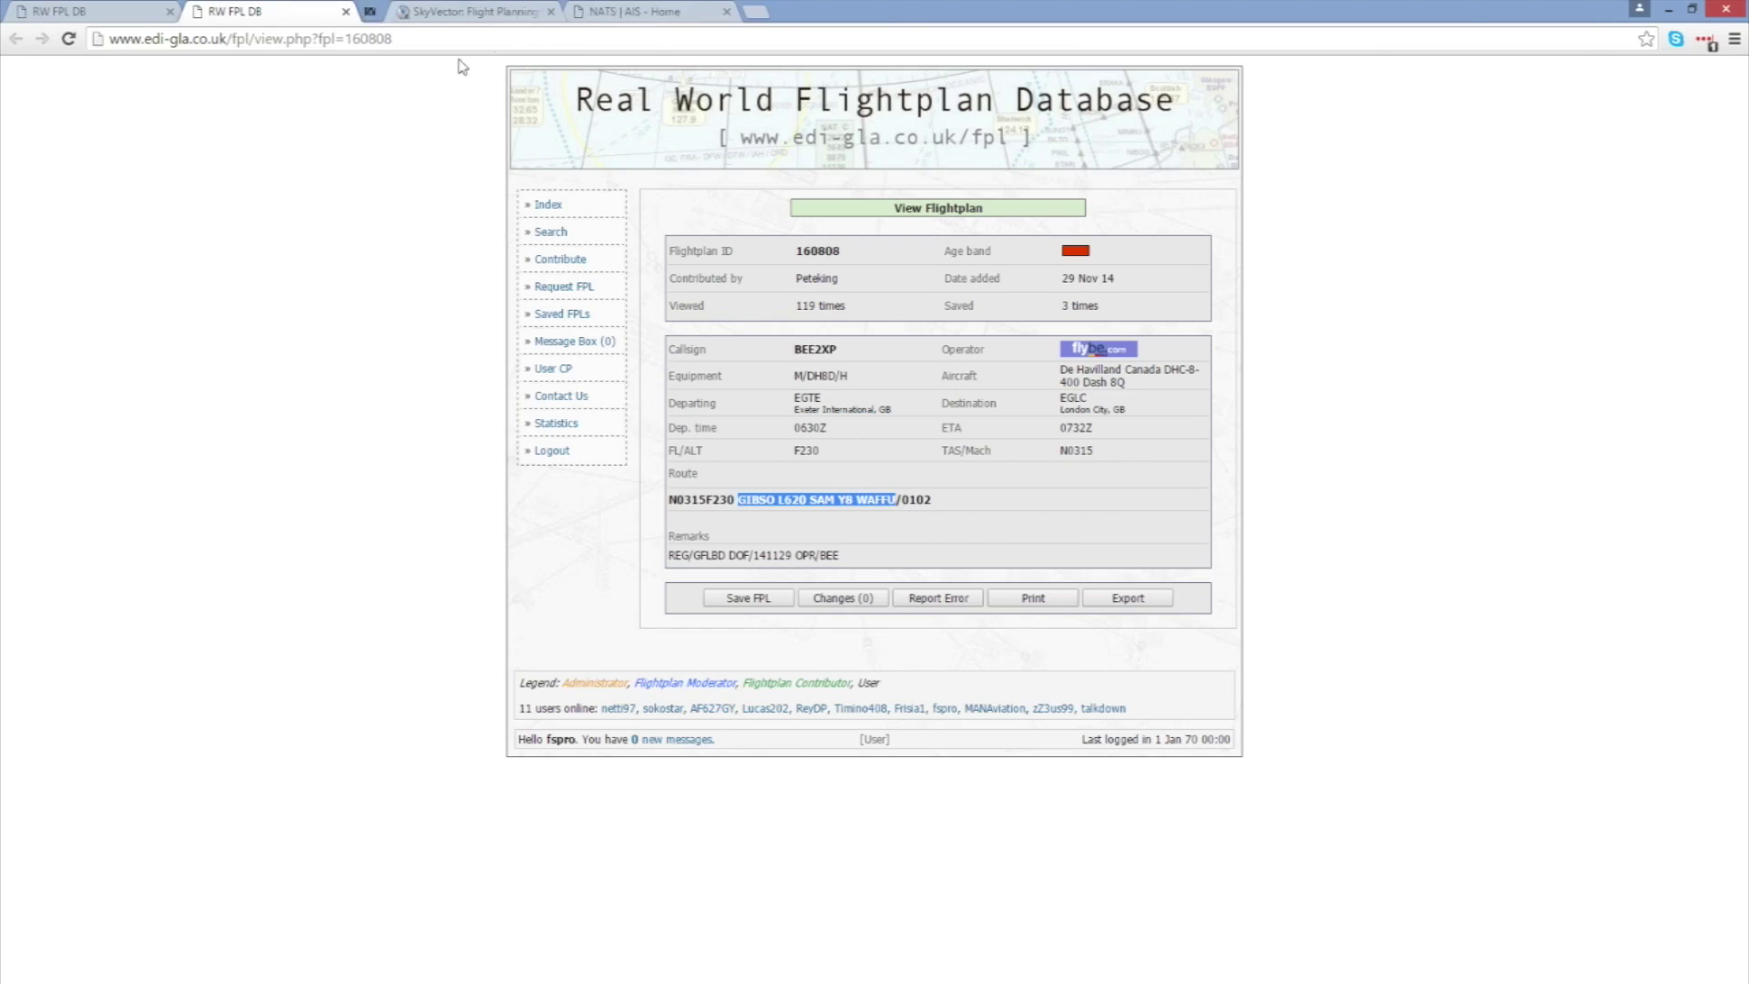
Step: Replace the SkyVector route with GIBSO L620 SAM Y8 WAFFU for the EGTE–EGLC flight
{"action": "middle_click", "coordinate": [157, 17]}
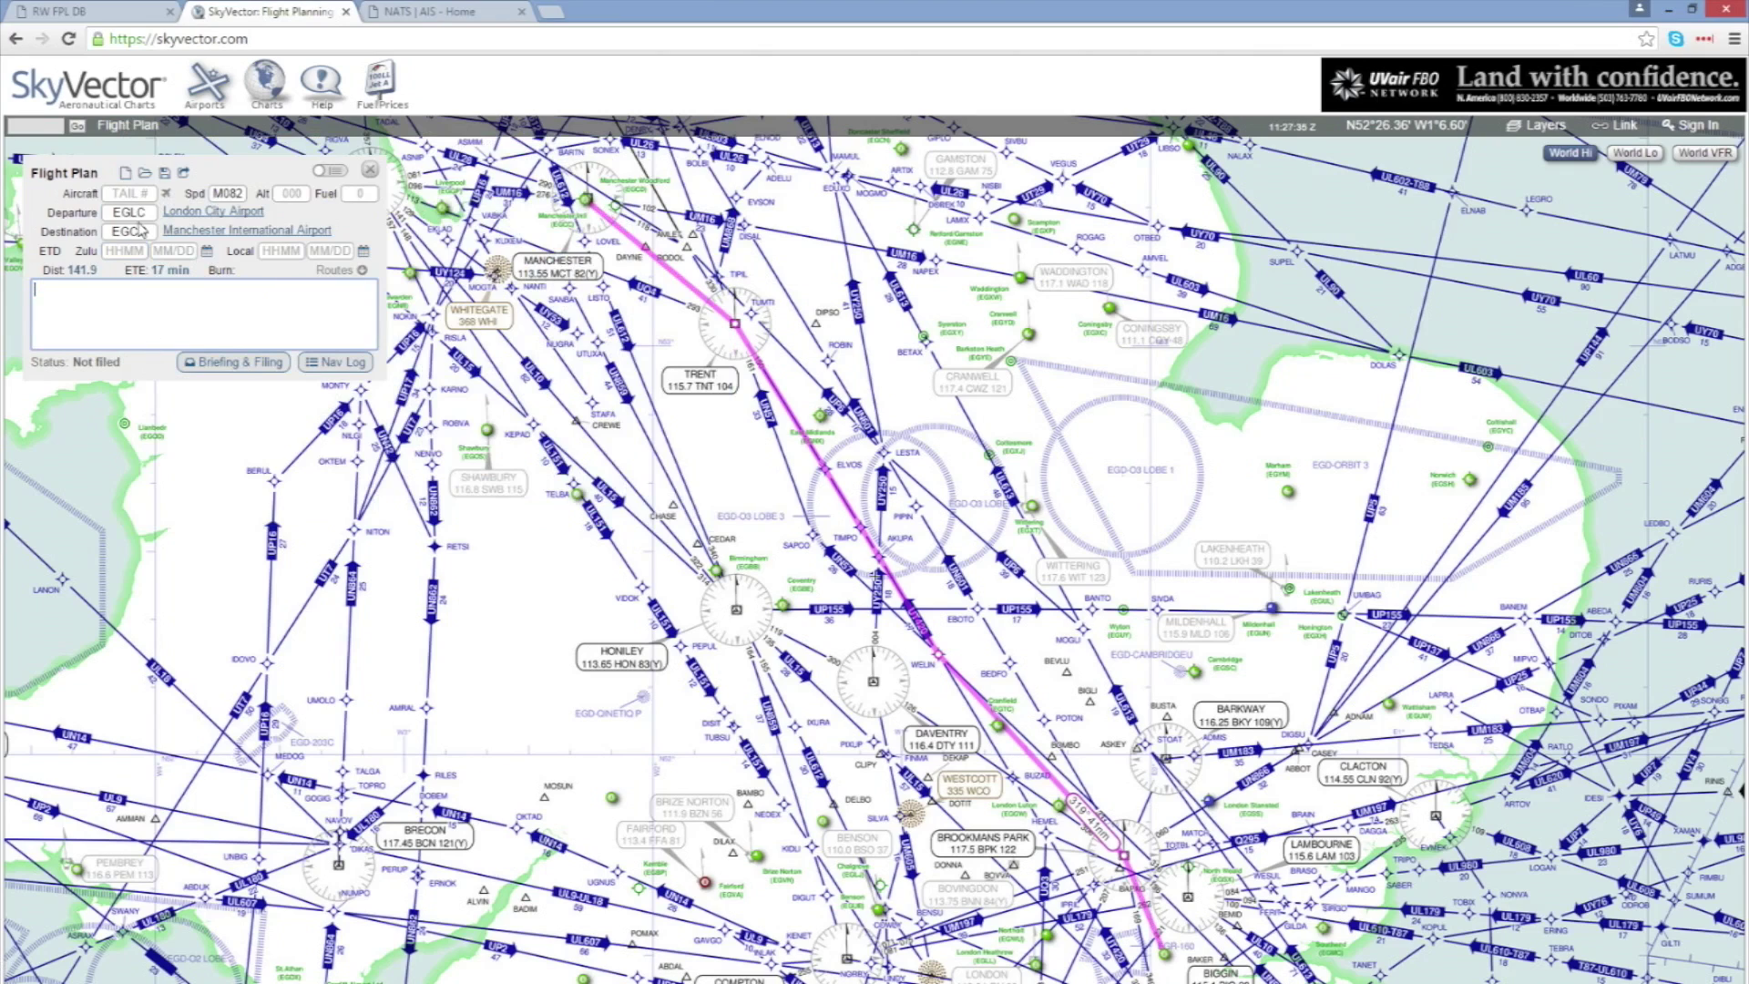
{"action": "mouse_move", "coordinate": [148, 231]}
{"action": "left_mouse_down"}
{"action": "mouse_move", "coordinate": [106, 231]}
{"action": "mouse_move", "coordinate": [106, 212]}
{"action": "left_mouse_up"}
{"action": "key", "text": "Delete"}
{"action": "key", "text": "Delete"}
{"action": "left_click", "coordinate": [177, 298]}
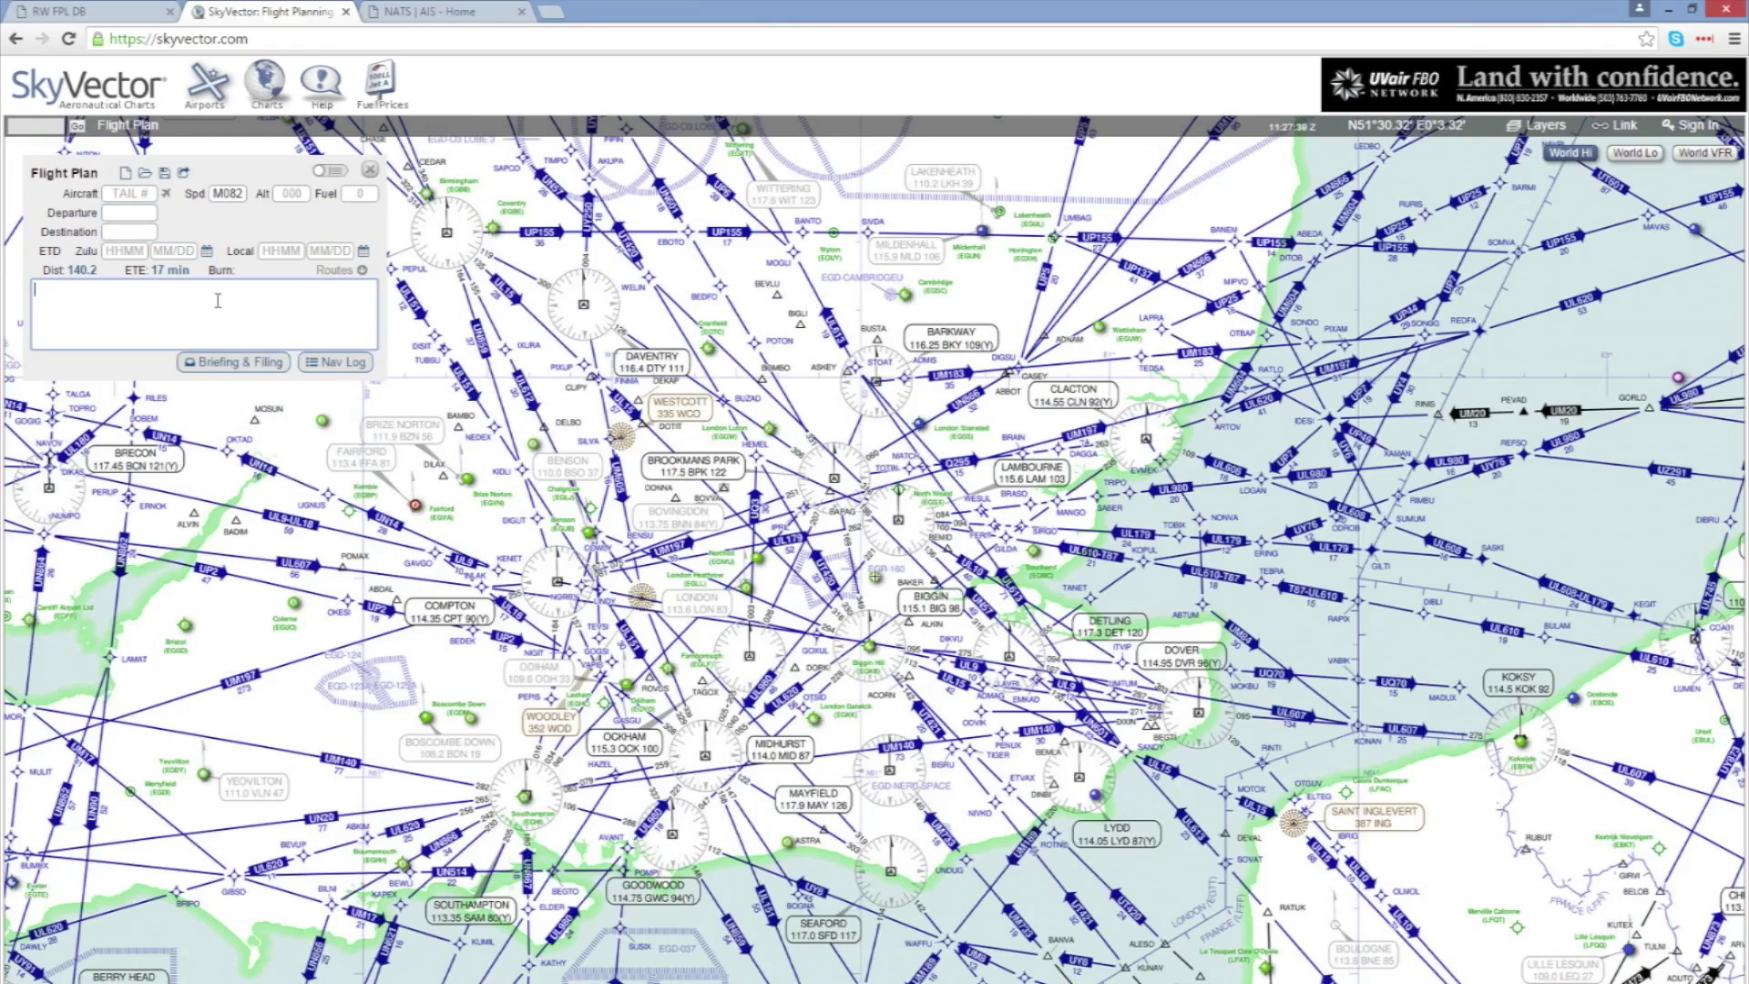
{"action": "key", "text": "ctrl+v"}
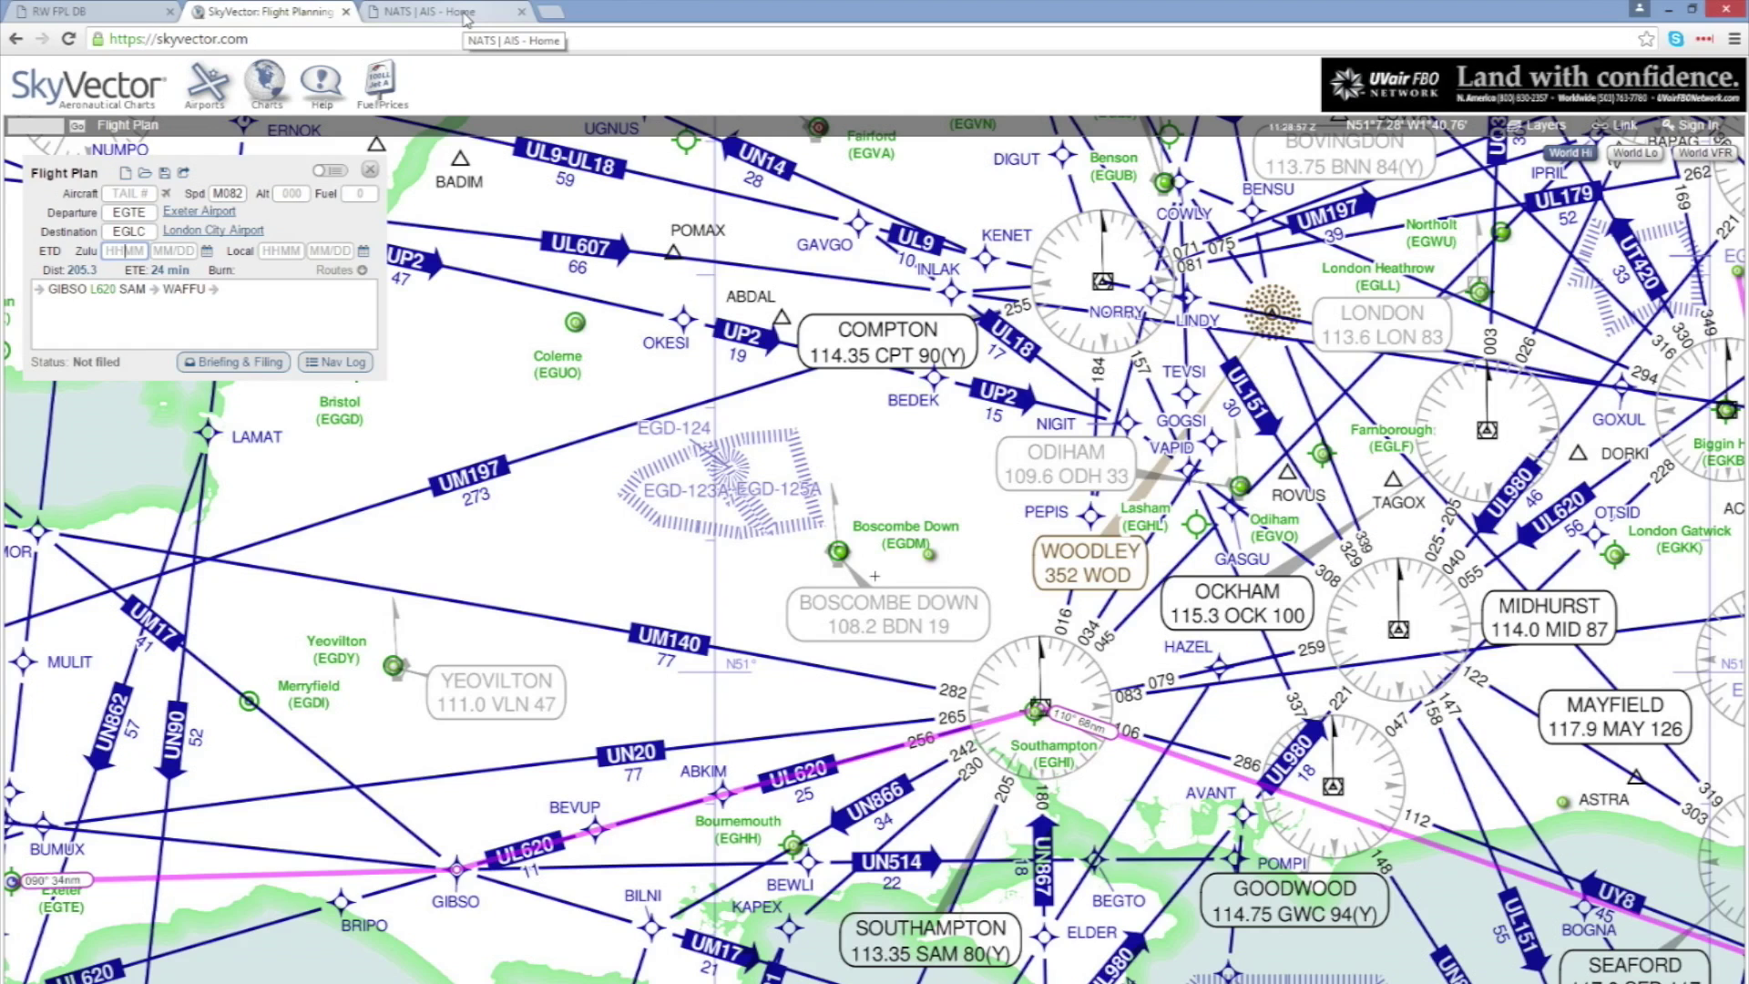
Step: Open the London/City EGLC page in NATS AIS and scroll to its AD 2-EGLC charts
{"action": "left_click", "coordinate": [464, 16]}
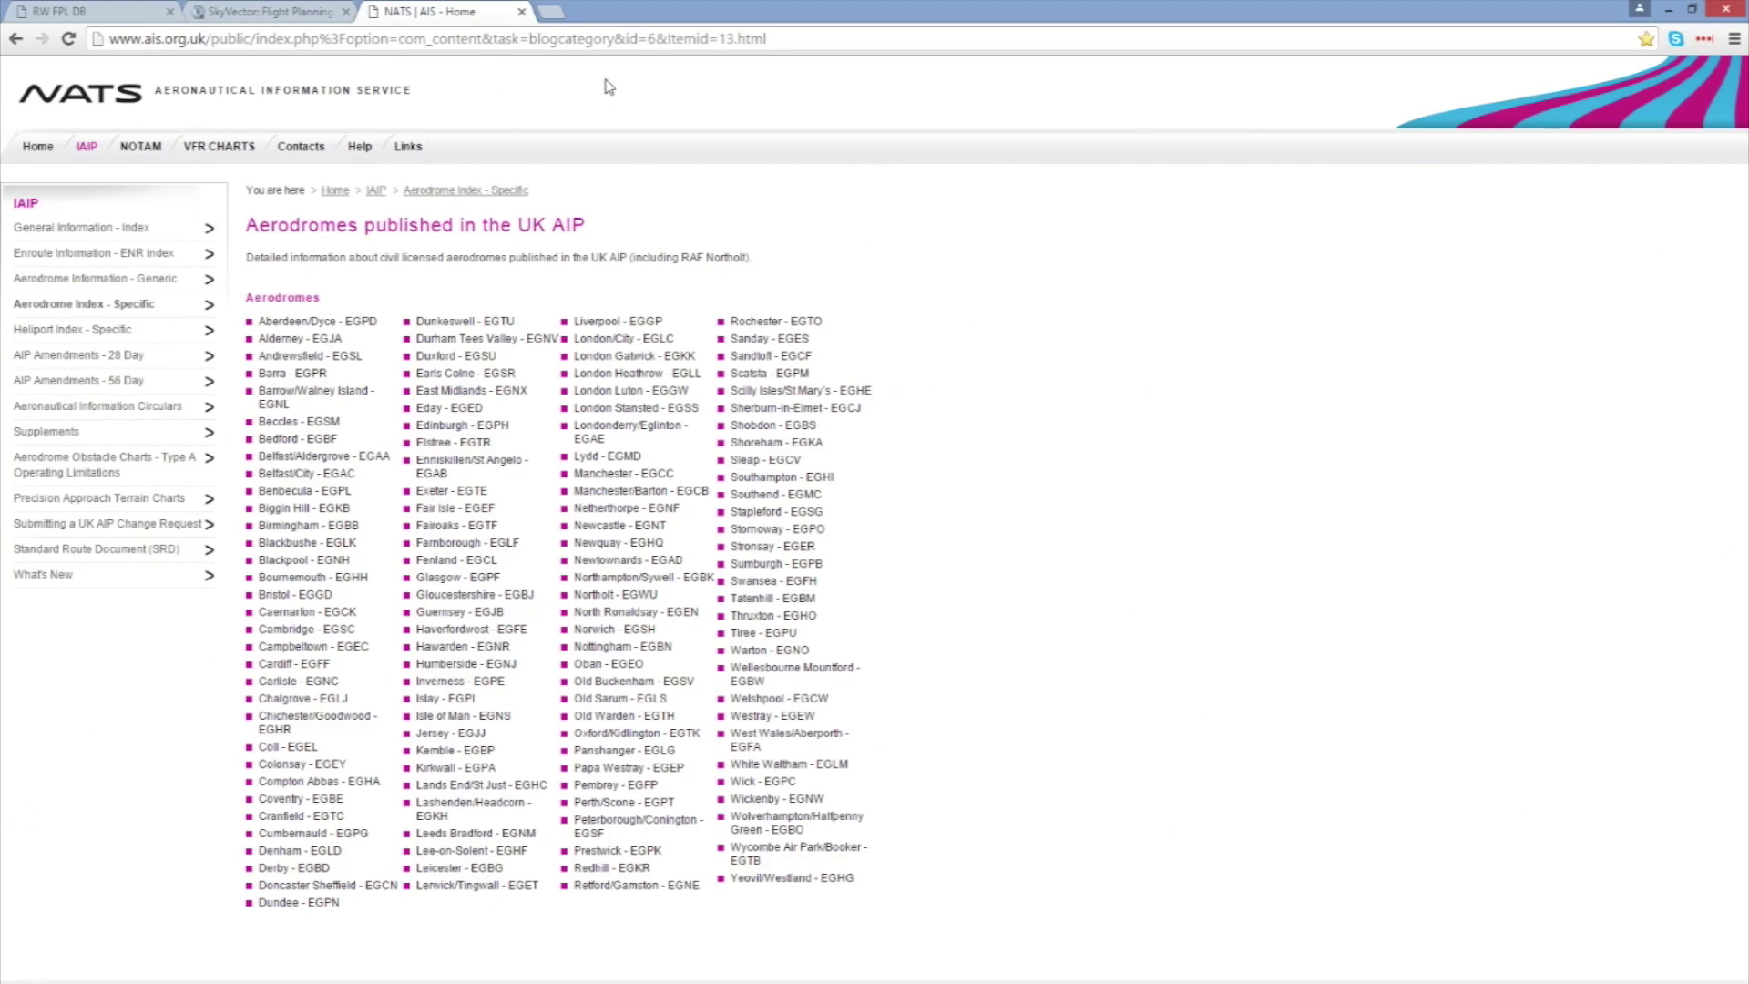
{"action": "left_click", "coordinate": [659, 345]}
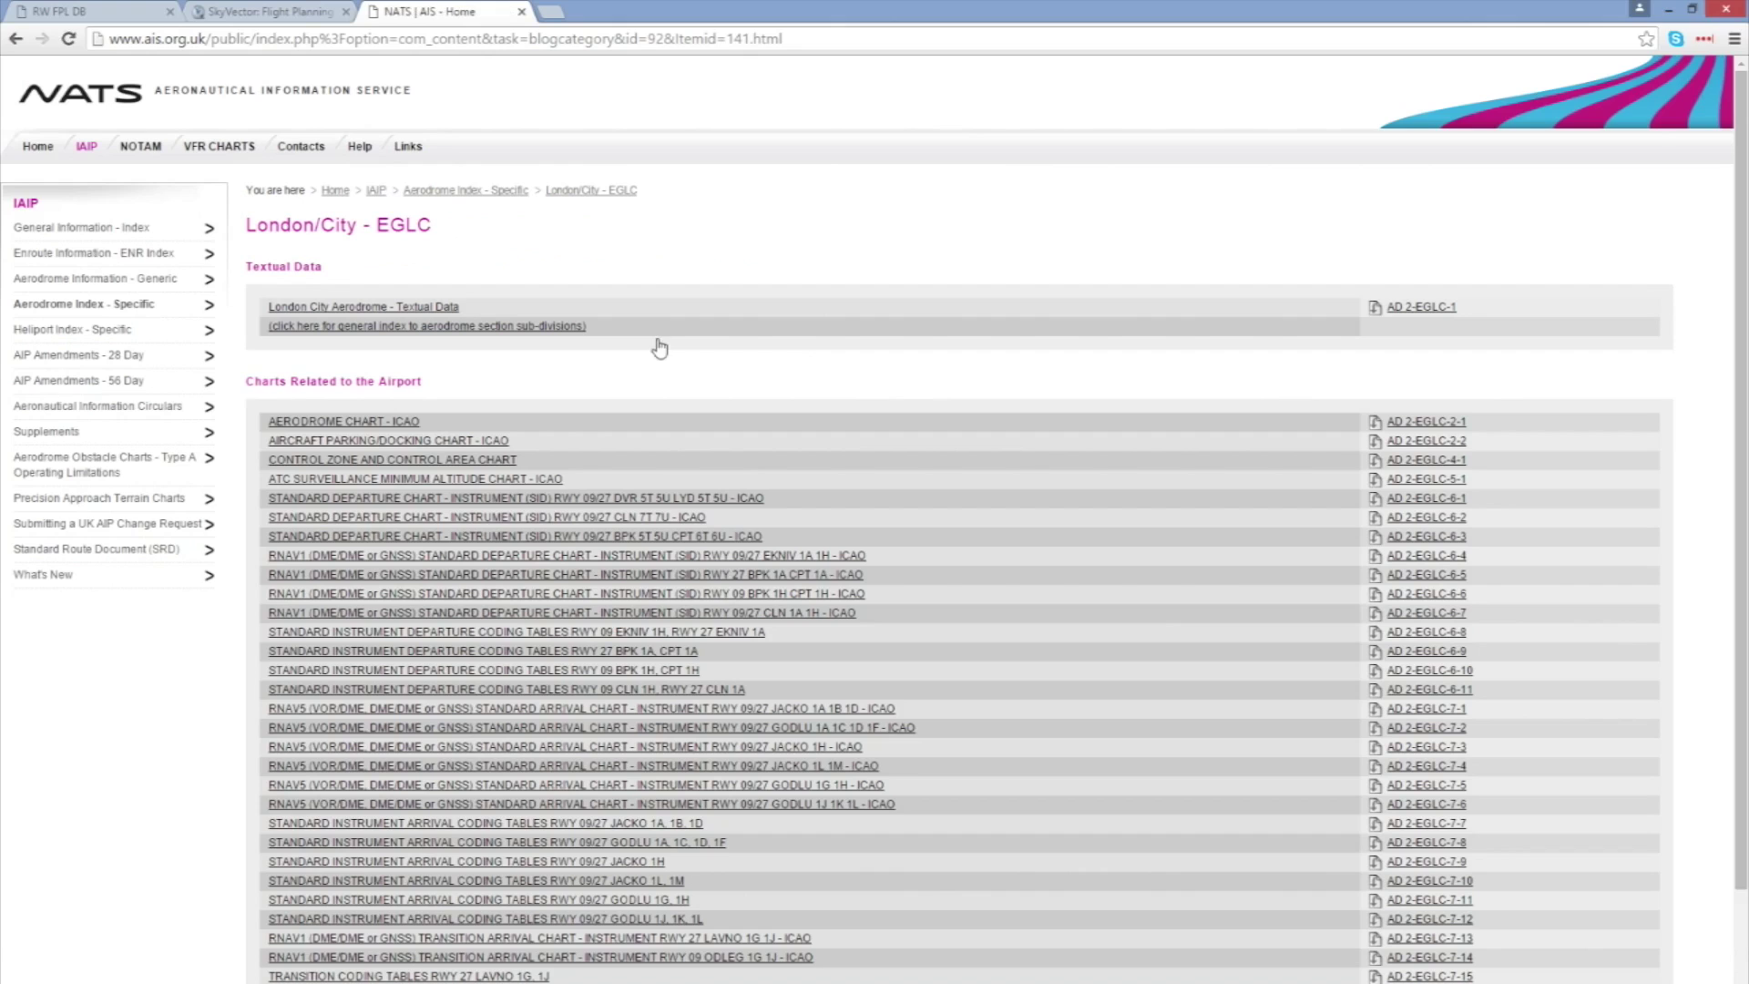
{"action": "scroll", "coordinate": [905, 676], "scroll_direction": "down", "scroll_amount": 1}
{"action": "scroll", "coordinate": [905, 676], "scroll_direction": "down", "scroll_amount": 1}
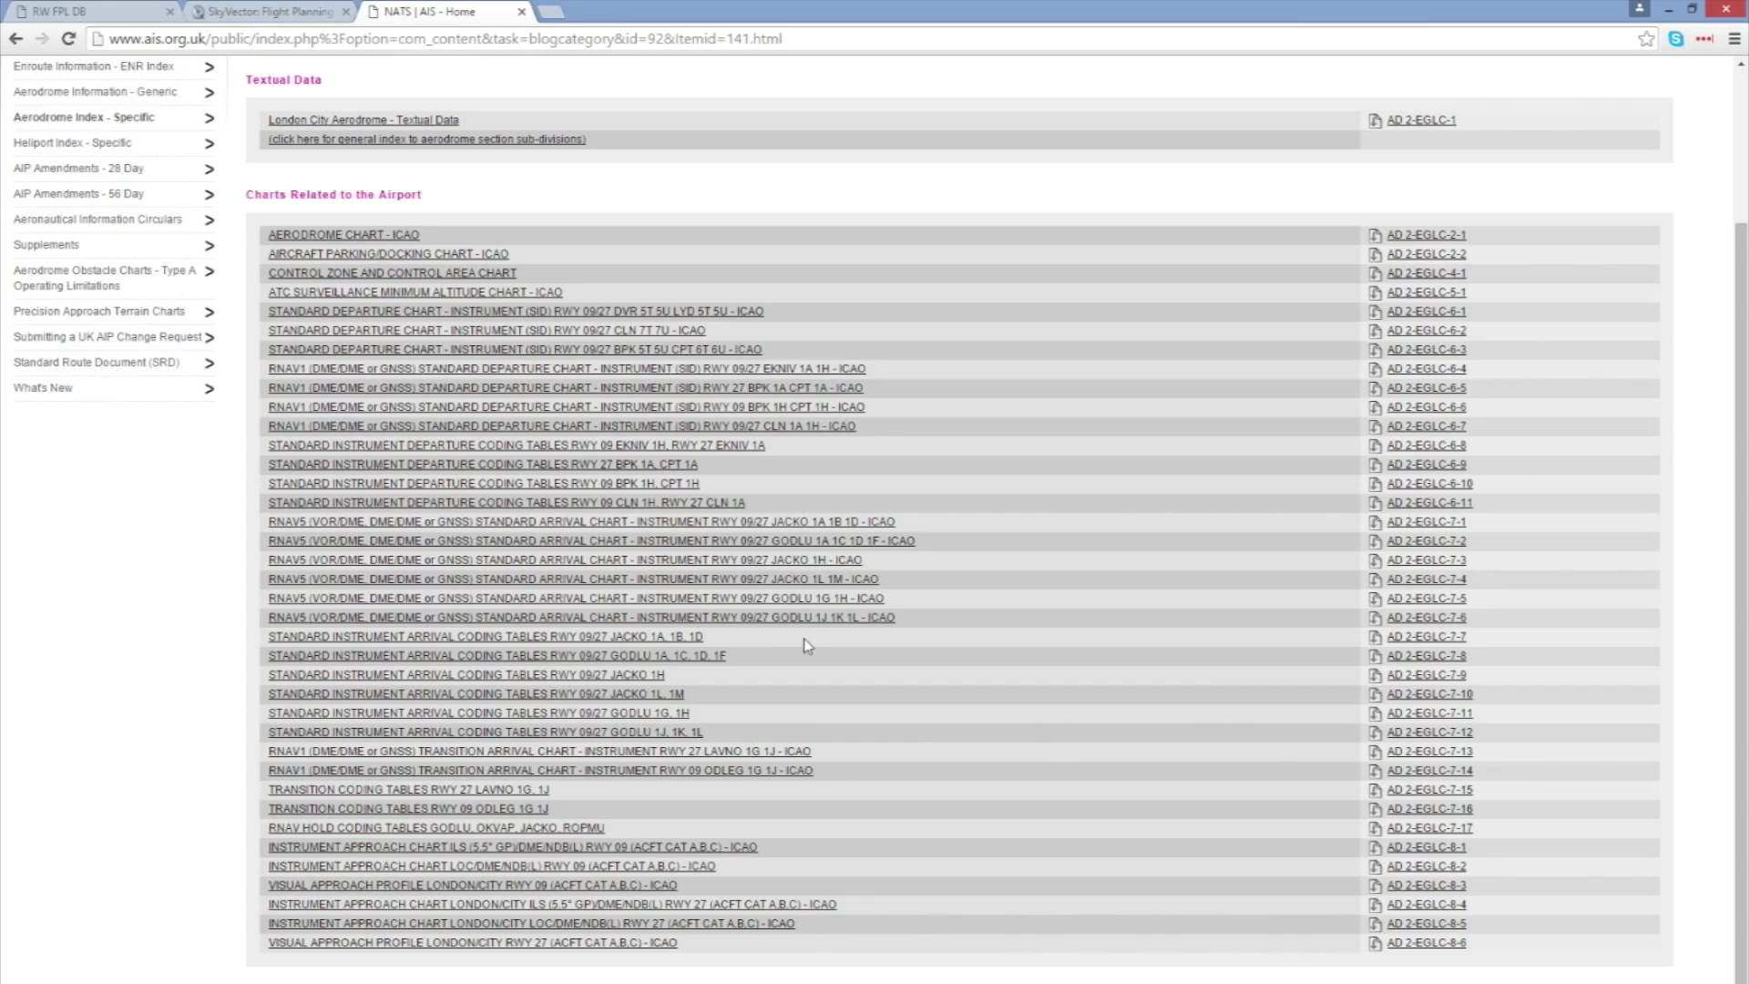
{"action": "left_click", "coordinate": [798, 523]}
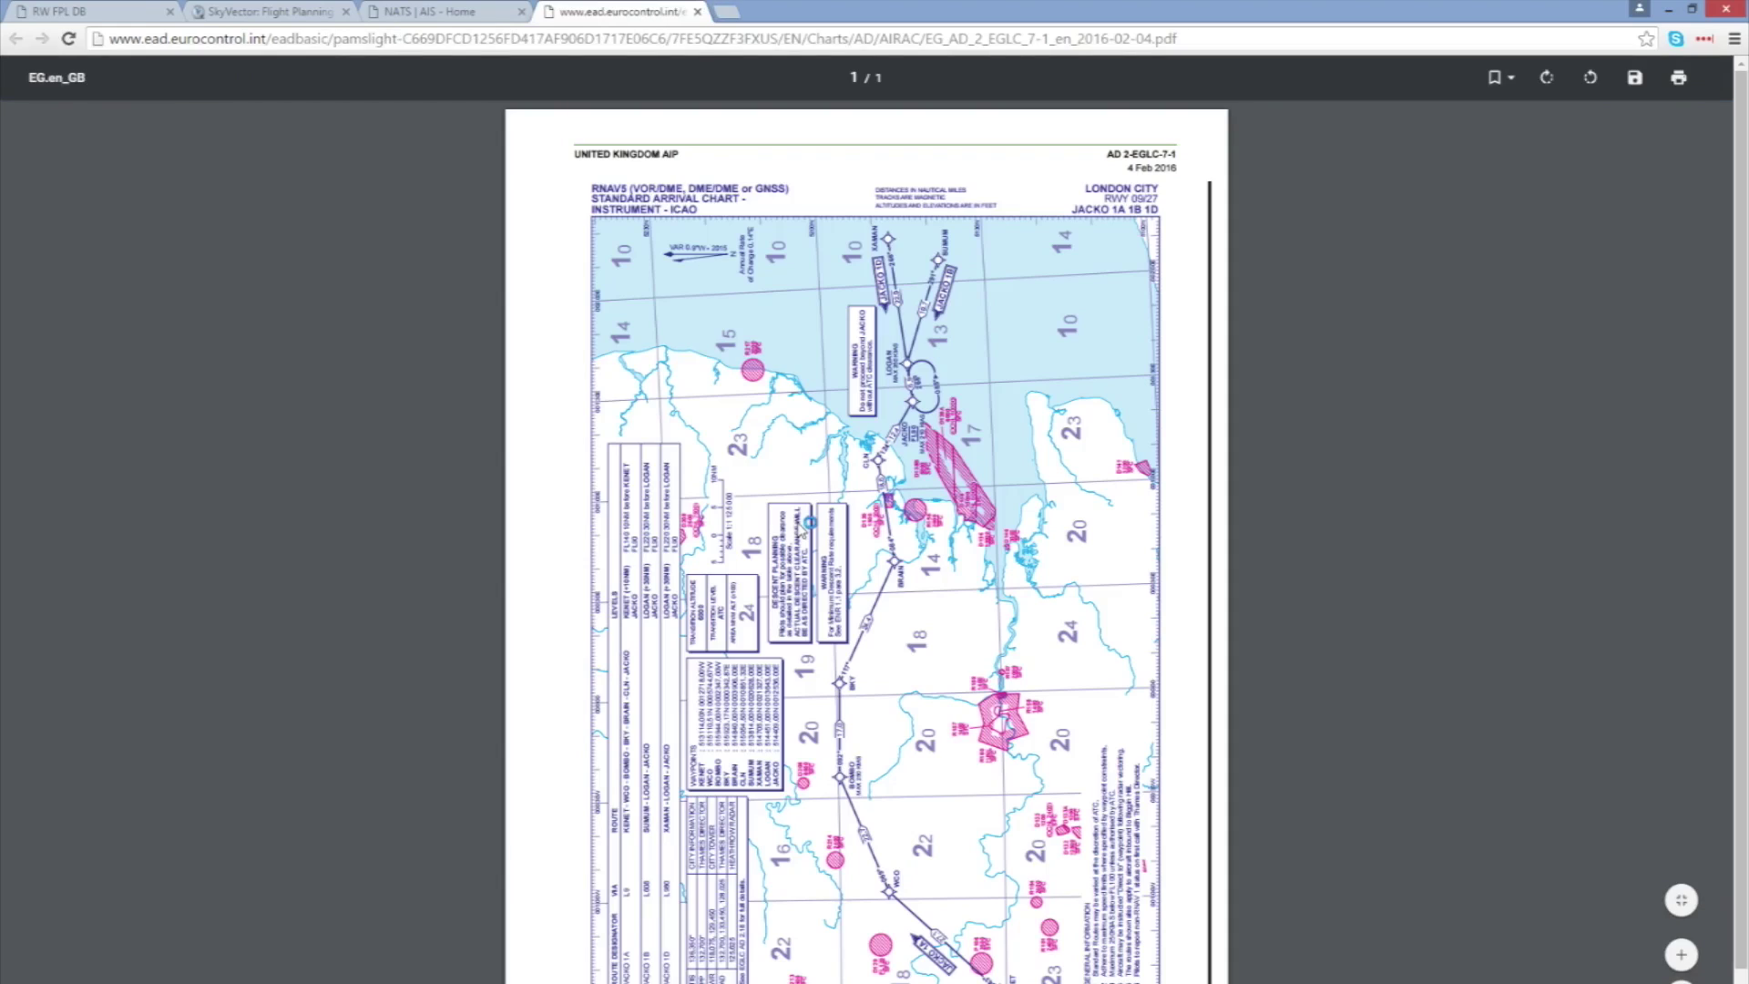
{"action": "left_click", "coordinate": [1546, 78]}
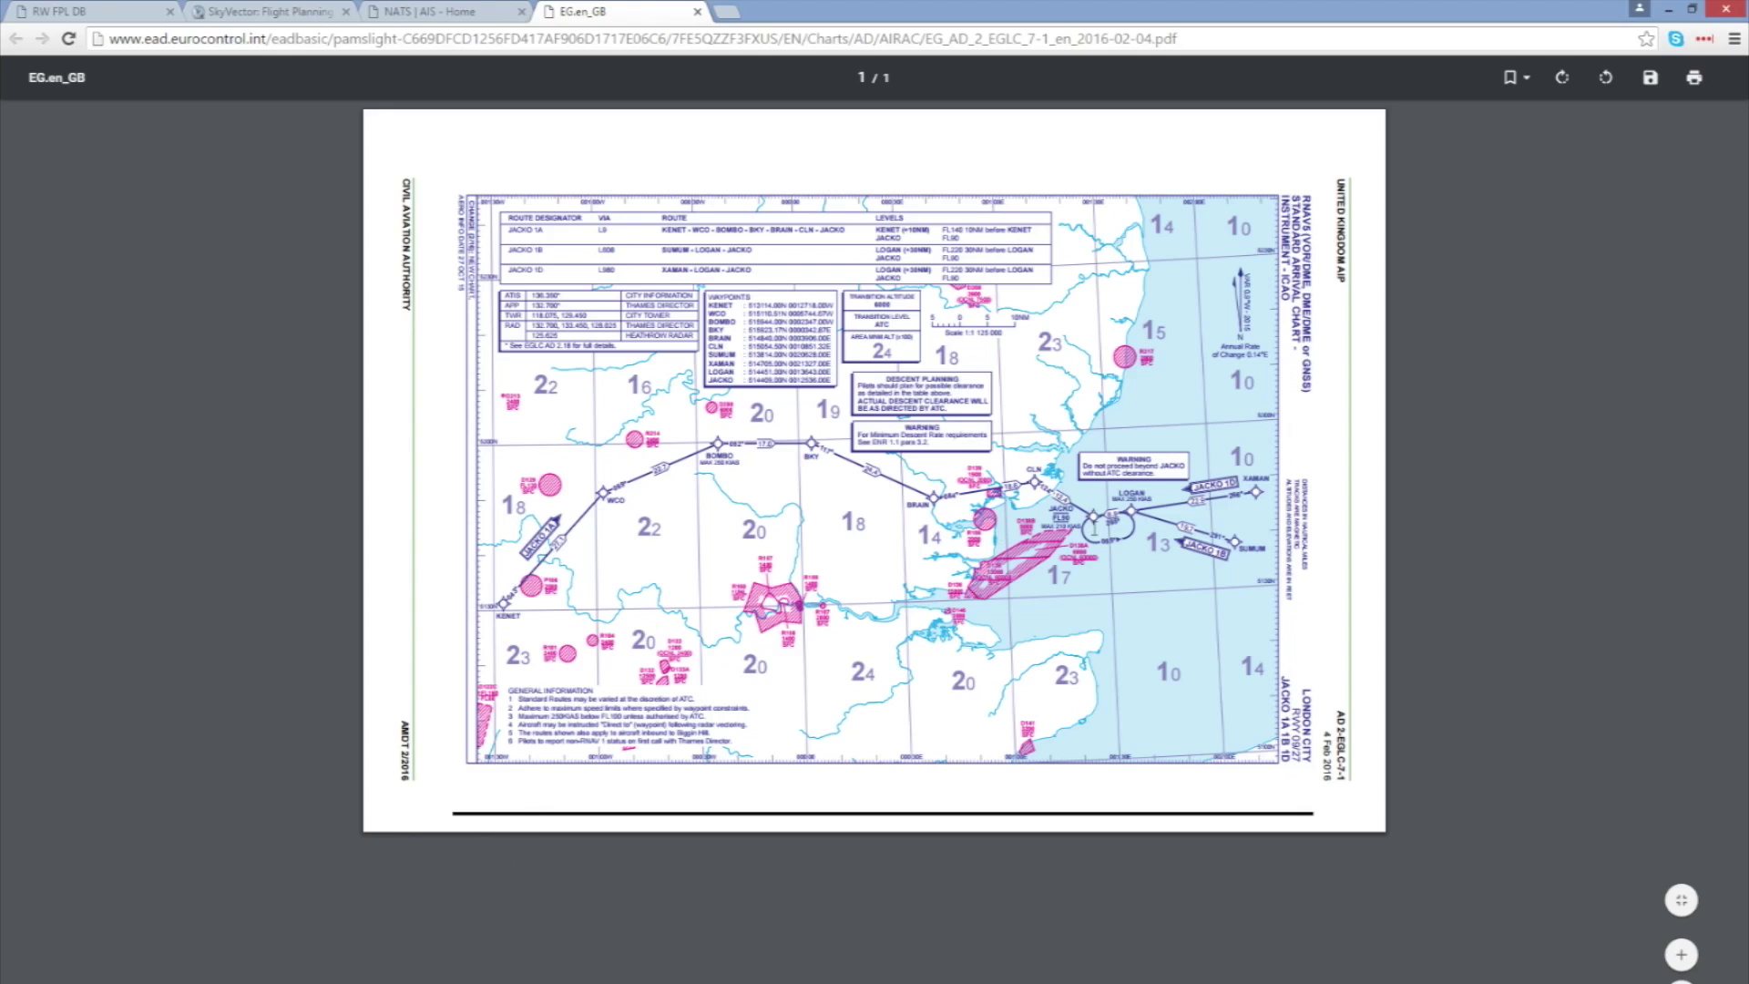
{"action": "left_click", "coordinate": [697, 11]}
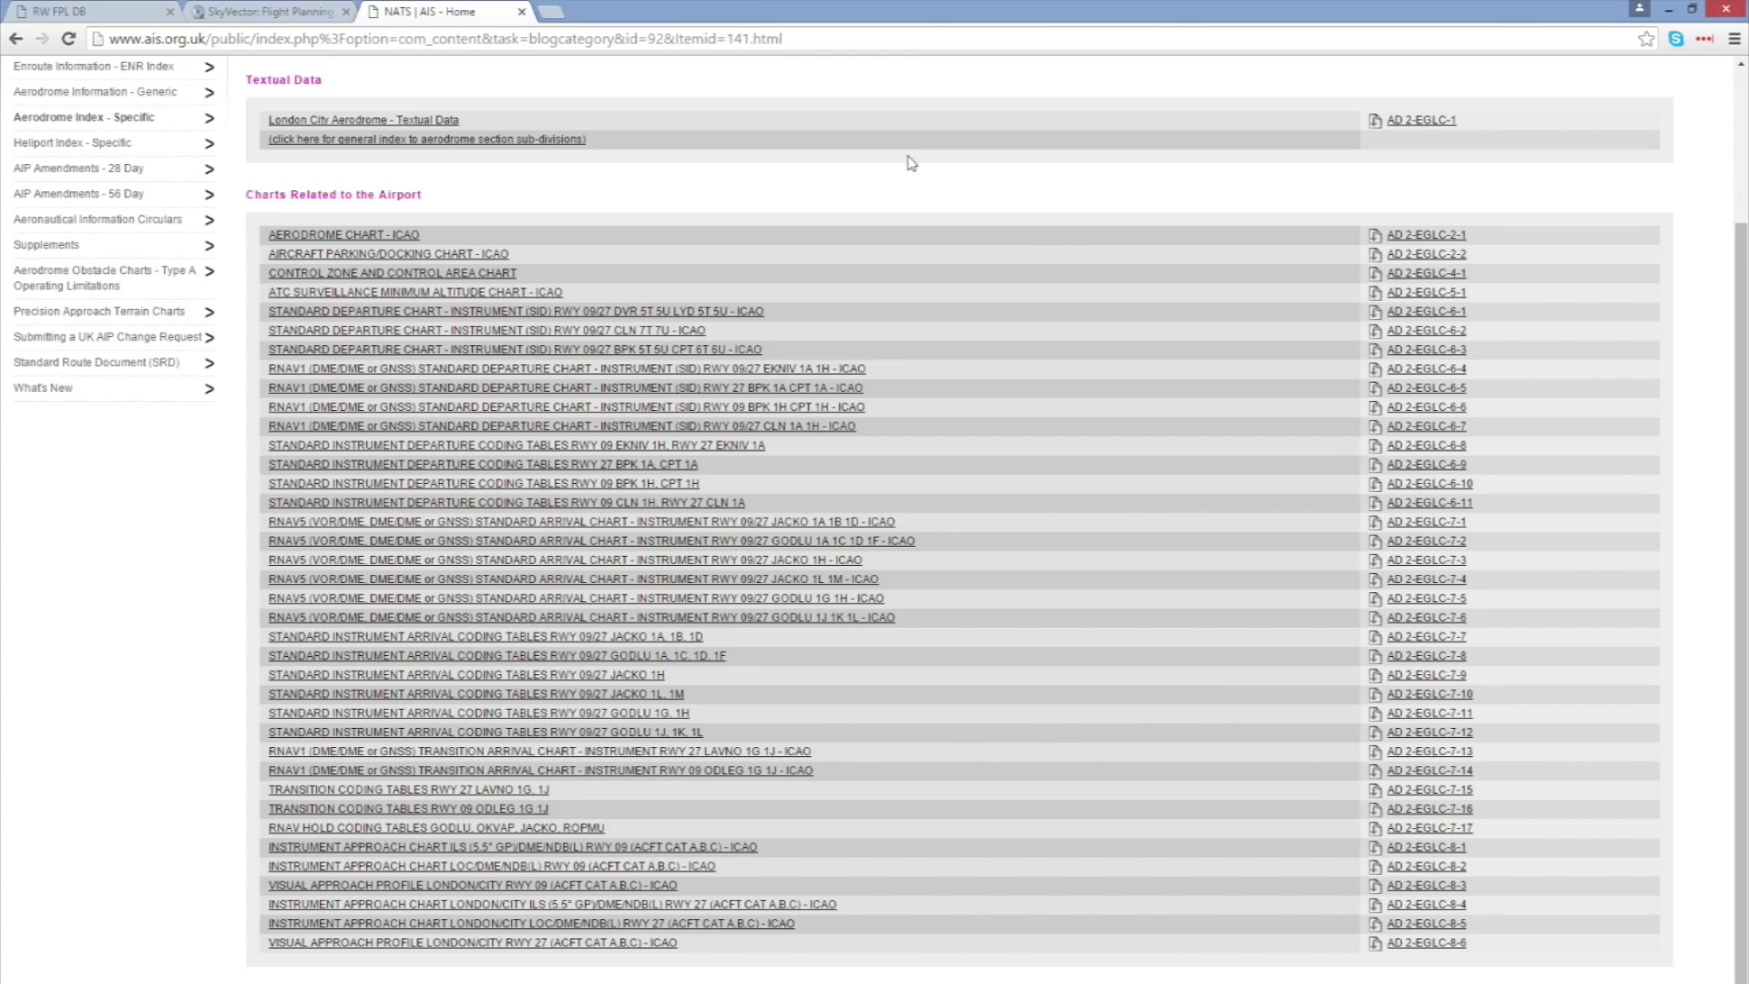
Step: Review the GODLU 1A 1C 1D 1F arrival chart in landscape, then close it
{"action": "left_click", "coordinate": [830, 541]}
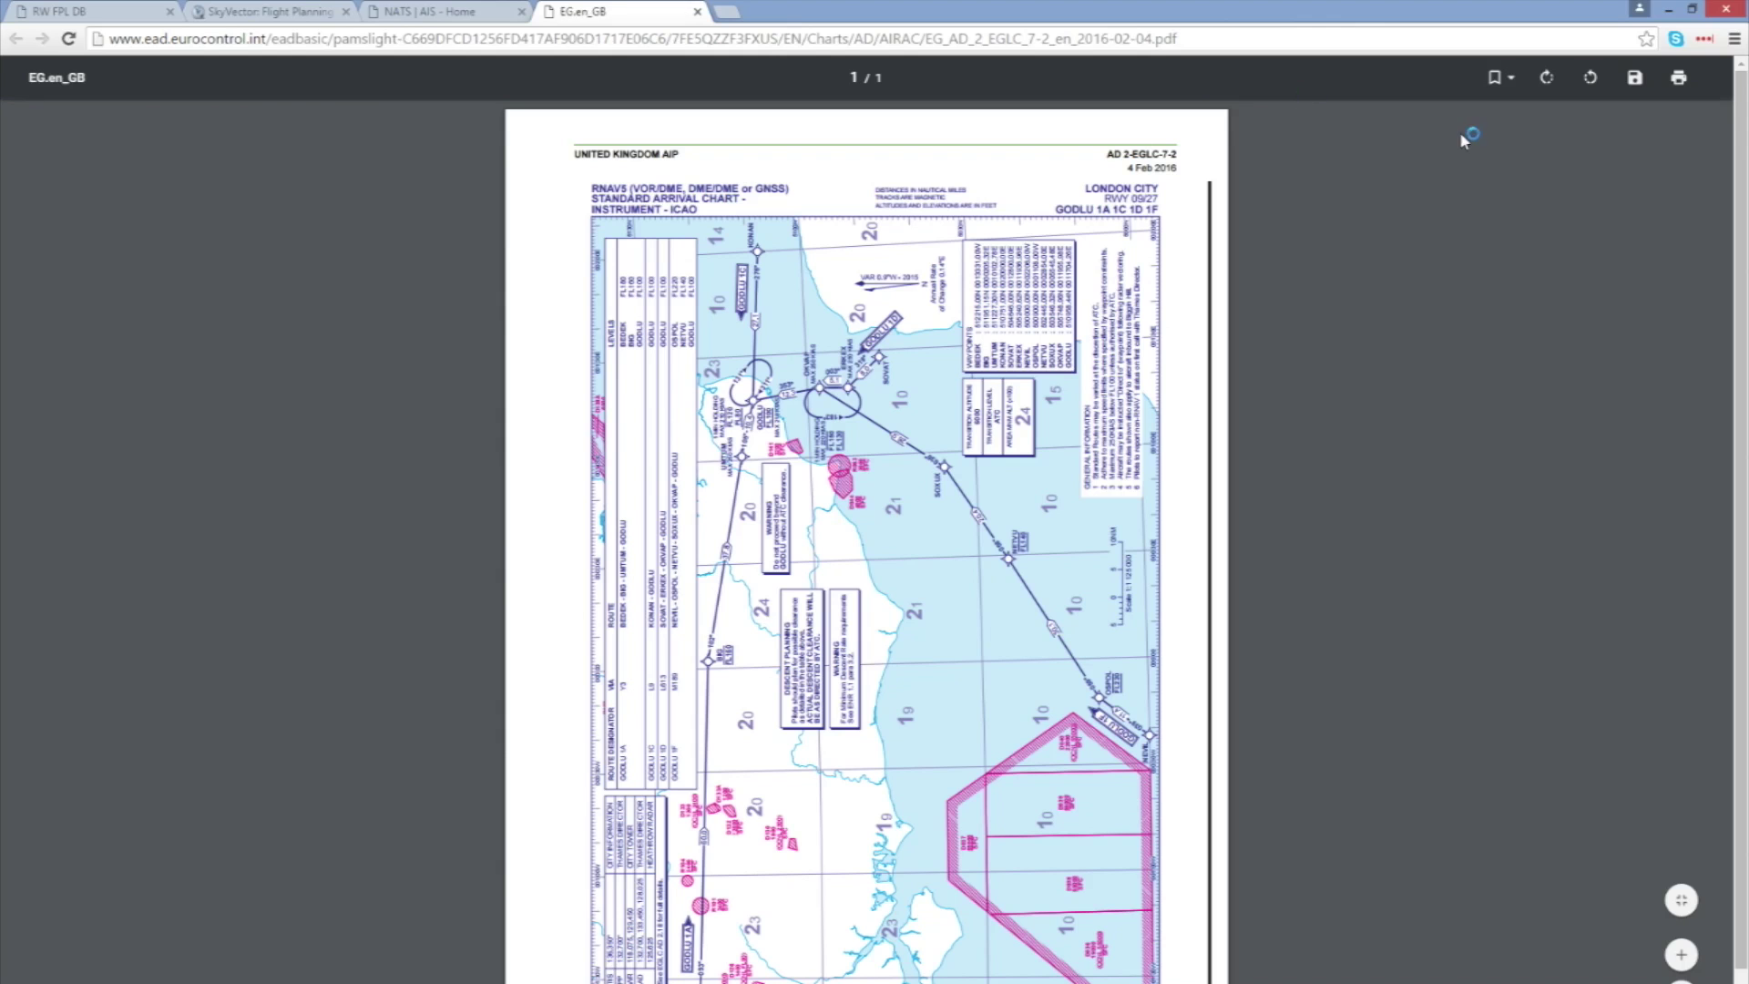
{"action": "left_click", "coordinate": [1546, 78]}
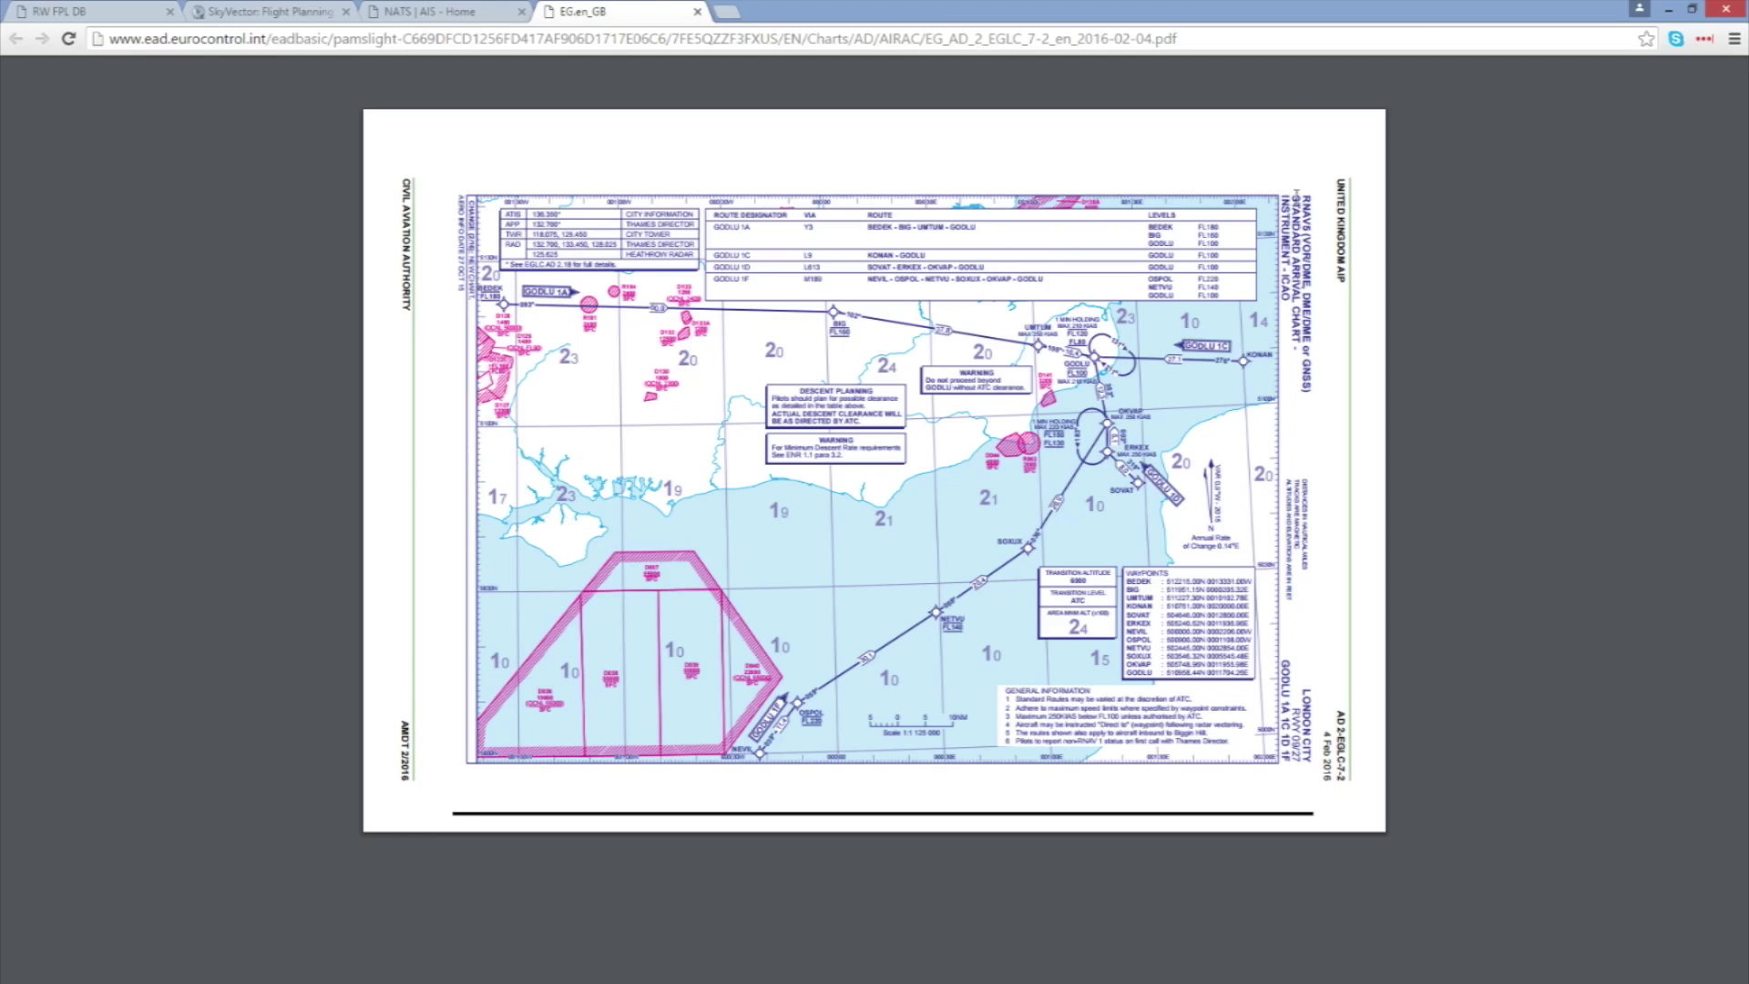
{"action": "left_click", "coordinate": [698, 12]}
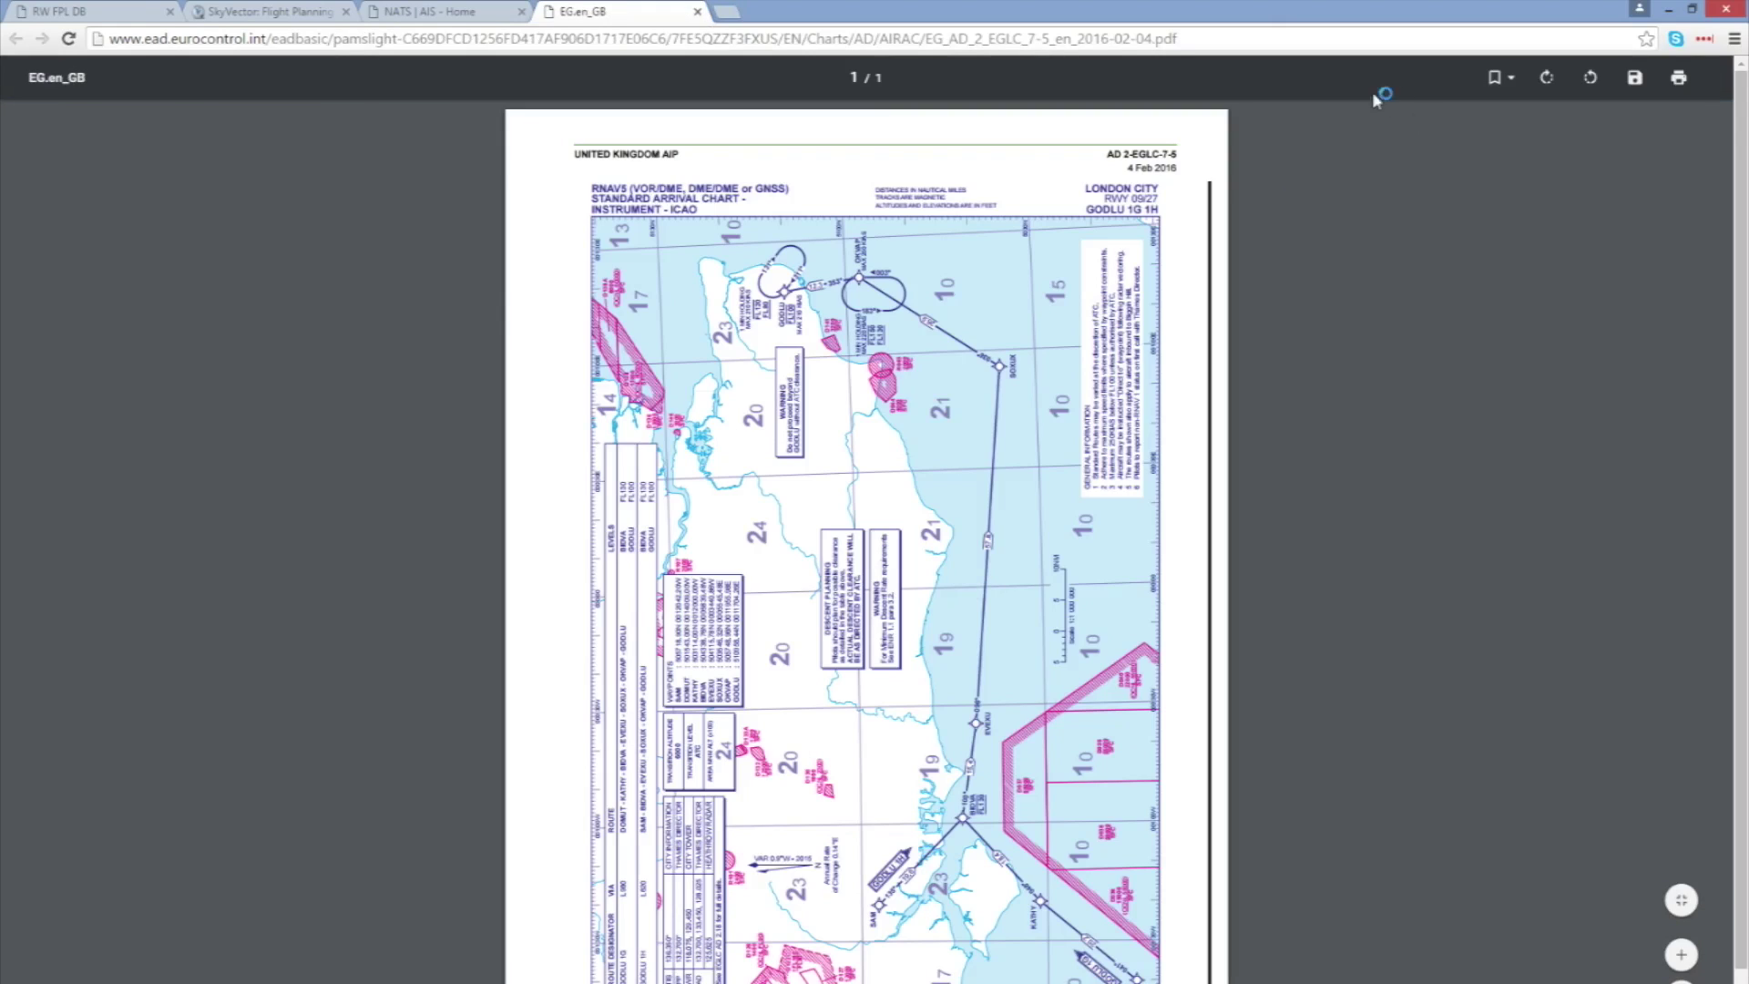
Step: Rotate the GODLU 1G 1H chart (AD 2-EGLC-7-5) to landscape for review
{"action": "left_click", "coordinate": [1546, 78]}
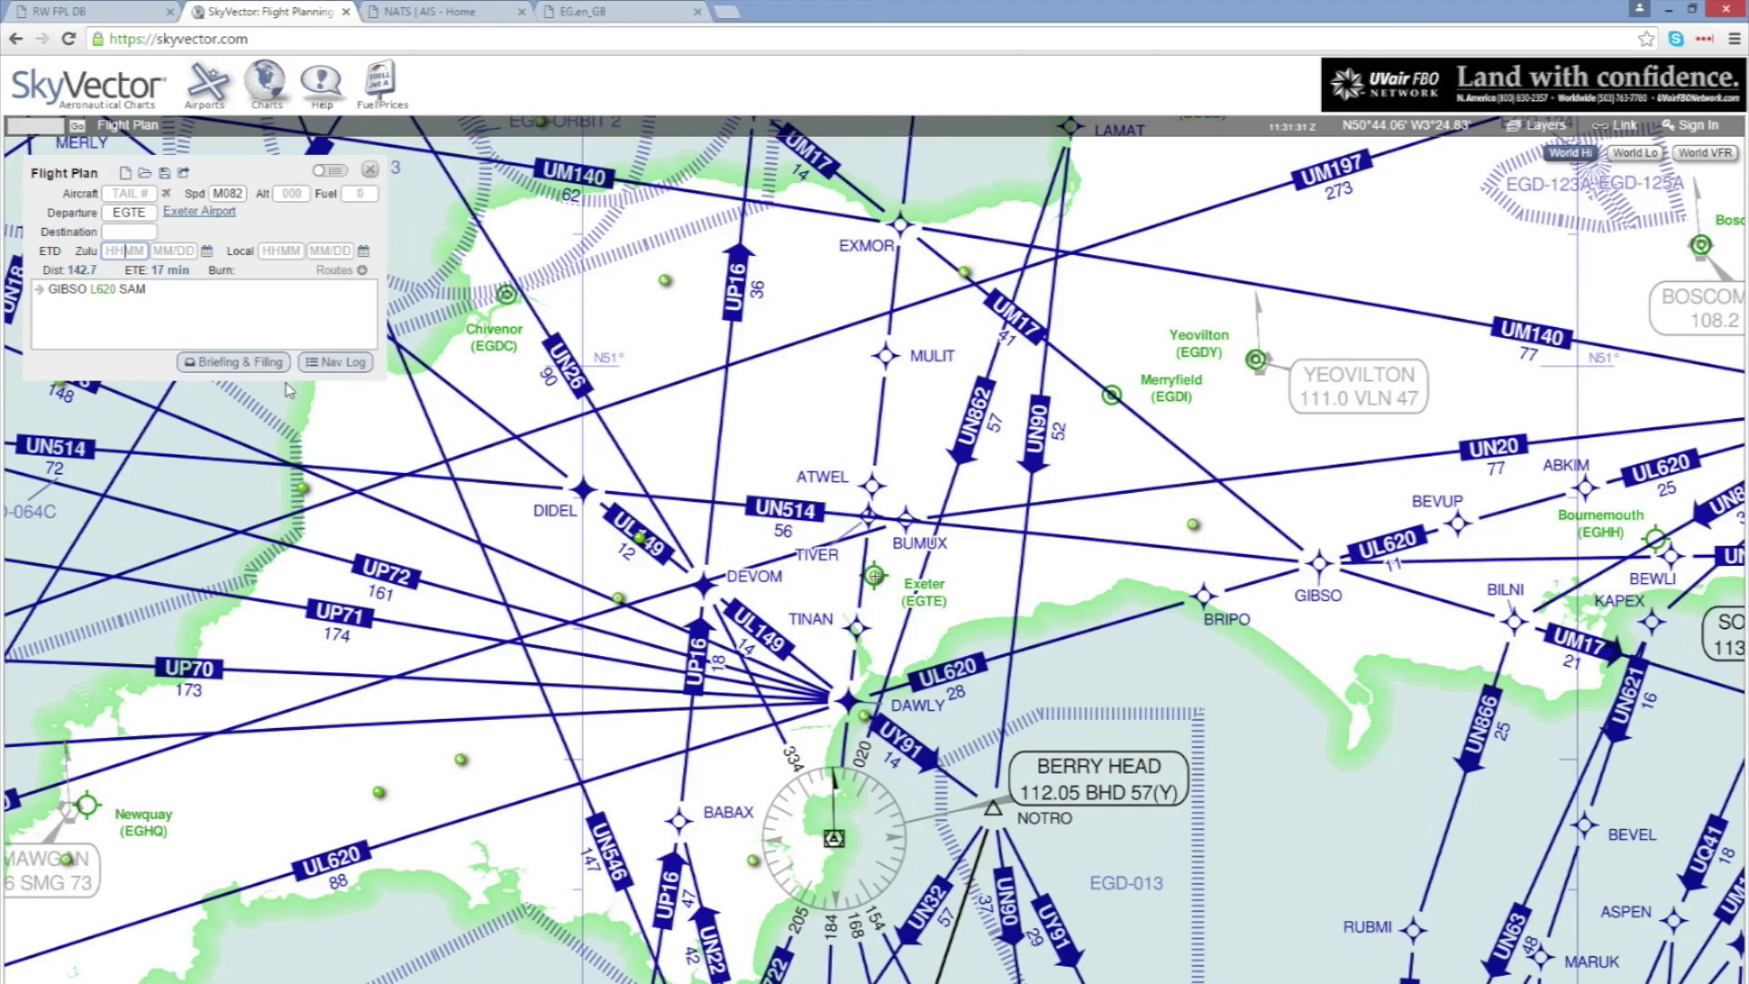
Step: Set EGLC as destination so the route ends GIBSO L620 SAM GODL1H, and zoom out
{"action": "left_click", "coordinate": [129, 232]}
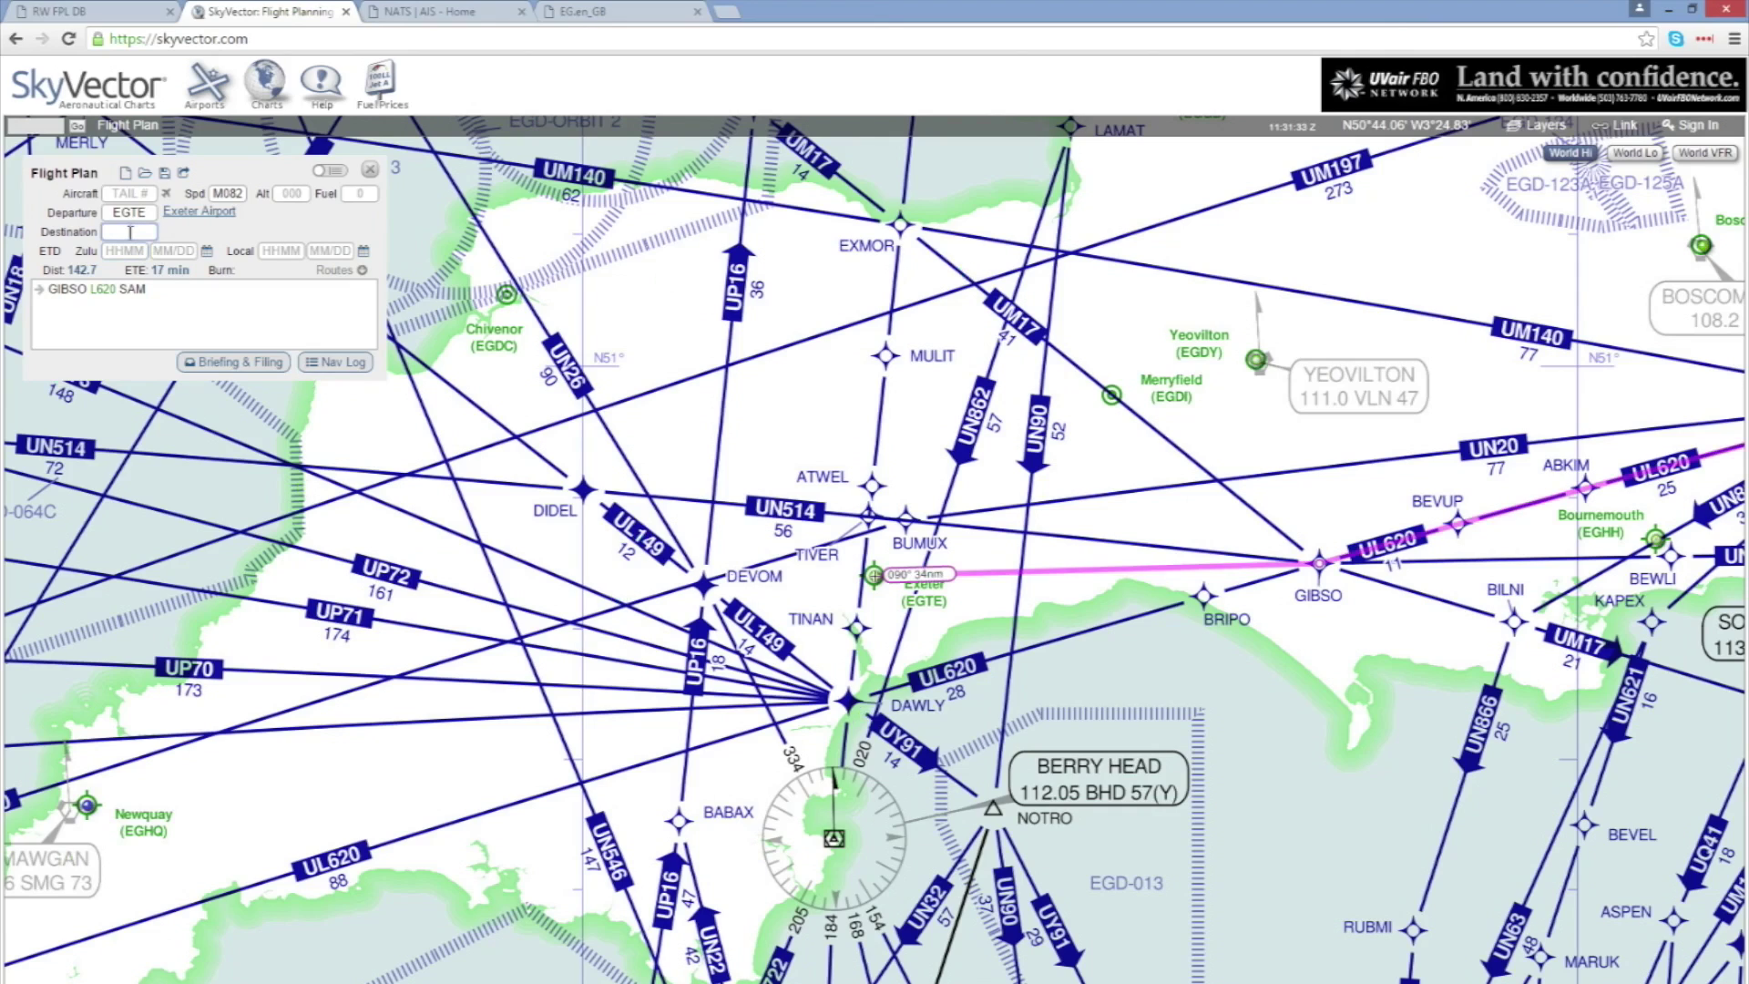
{"action": "type", "text": "EGLC"}
{"action": "key", "text": "Tab"}
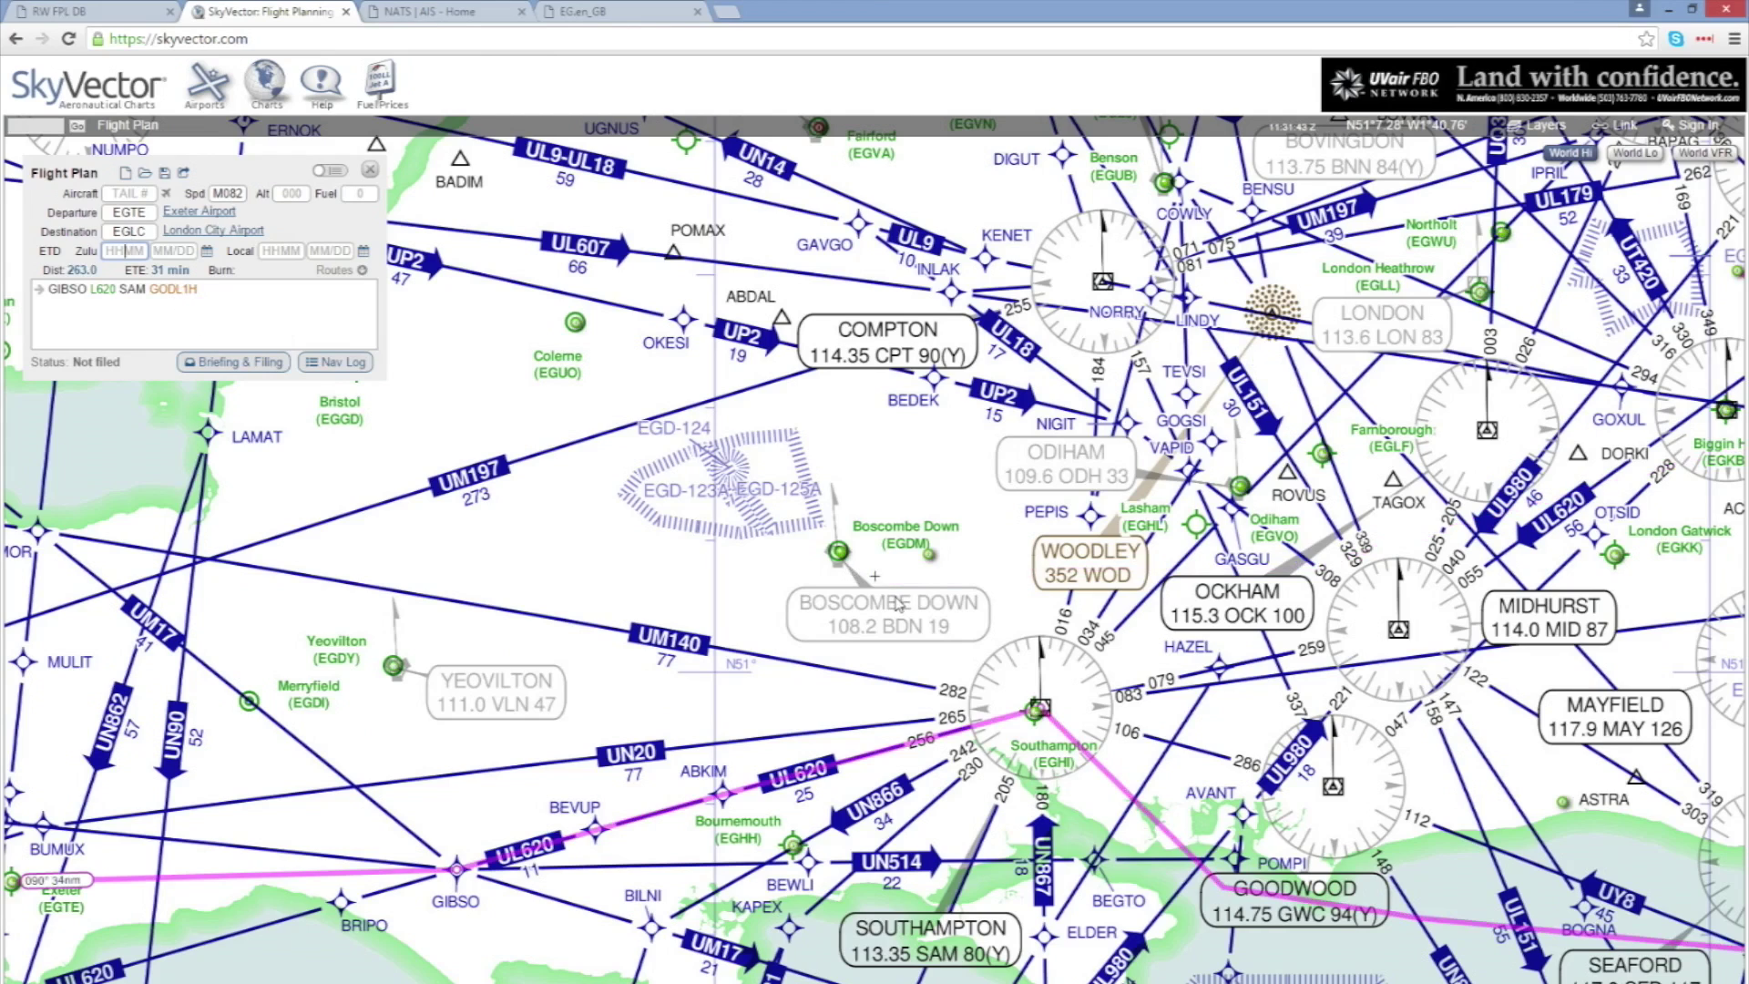
{"action": "scroll", "coordinate": [936, 505], "scroll_direction": "down", "scroll_amount": 1}
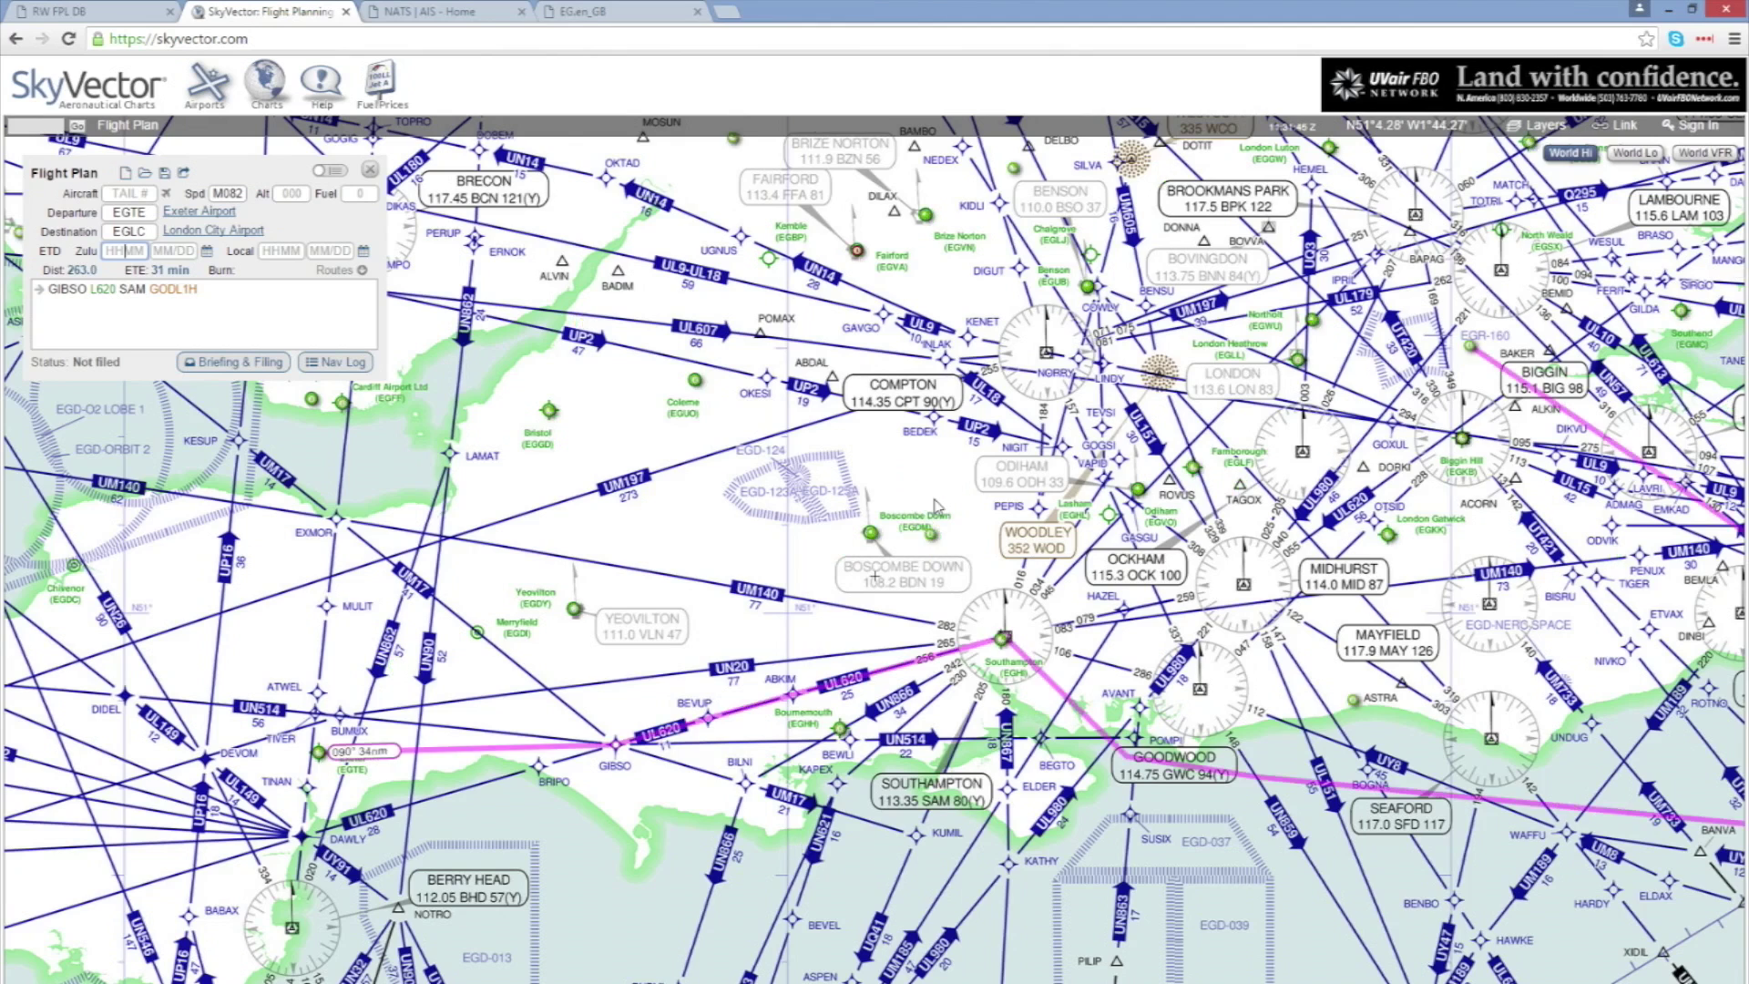
{"action": "scroll", "coordinate": [936, 506], "scroll_direction": "down", "scroll_amount": 1}
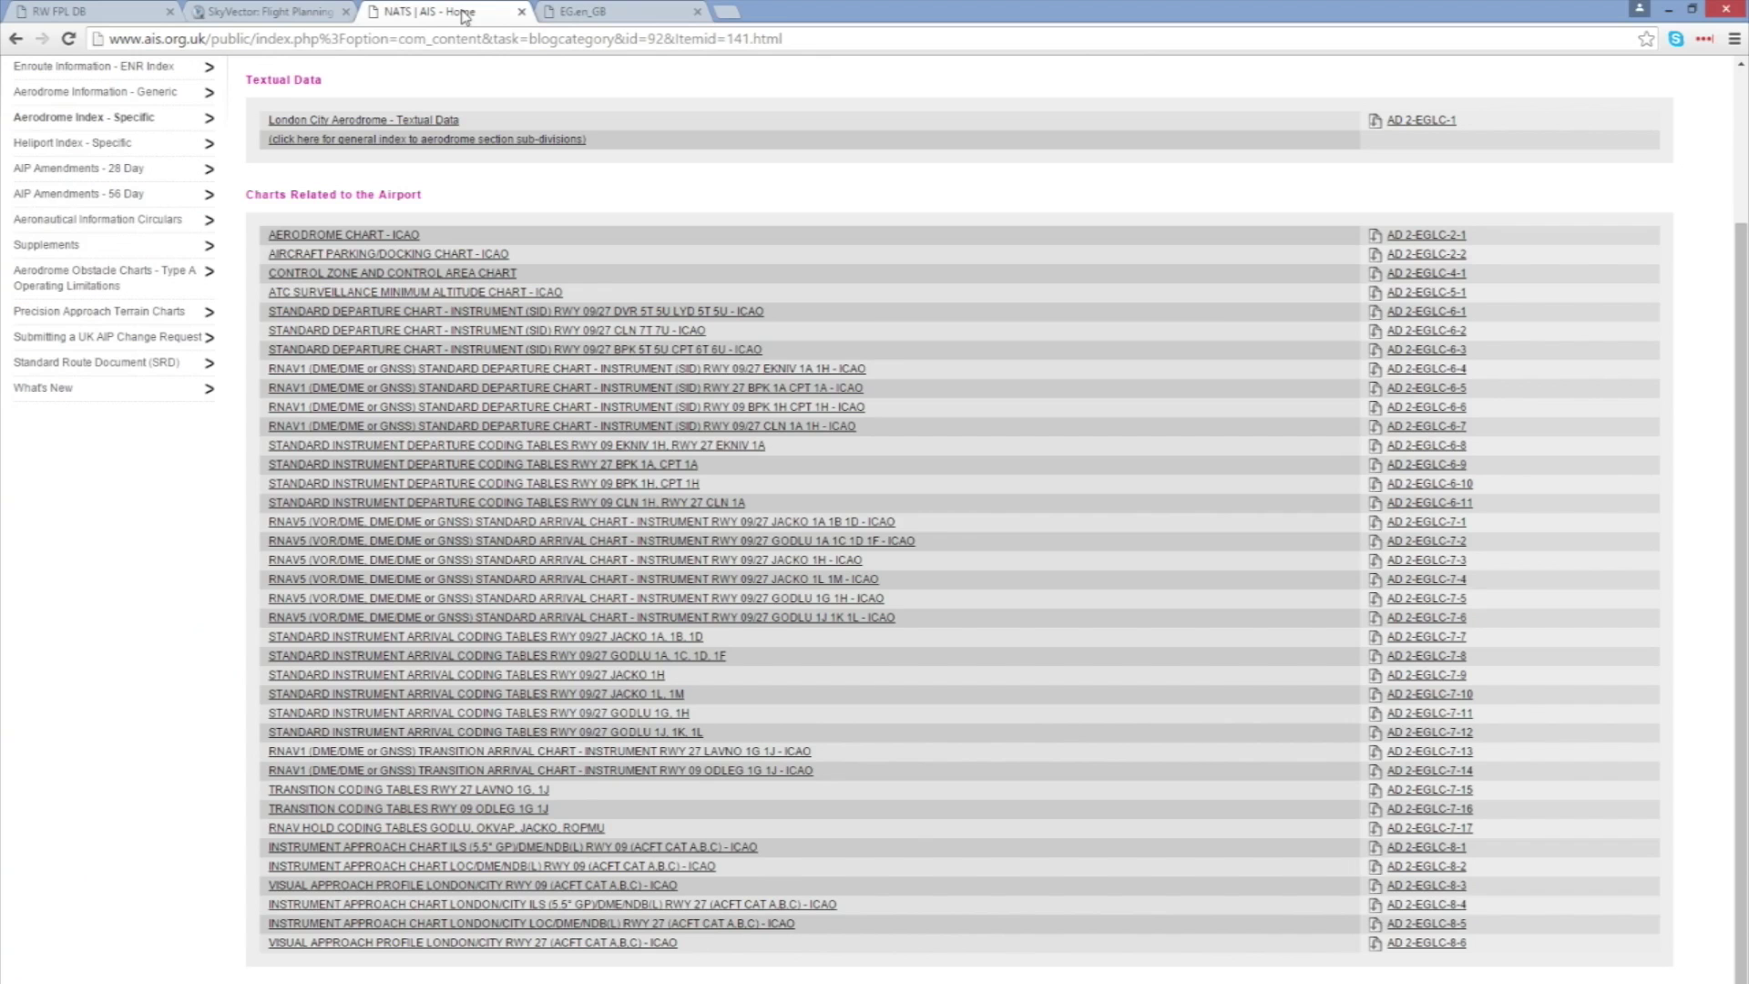
Step: Review the open LAVNO 1G/1J transition chart (AD 2-EGLC-7-13), then return to the London City chart list
{"action": "left_click", "coordinate": [613, 13]}
{"action": "left_click", "coordinate": [445, 20]}
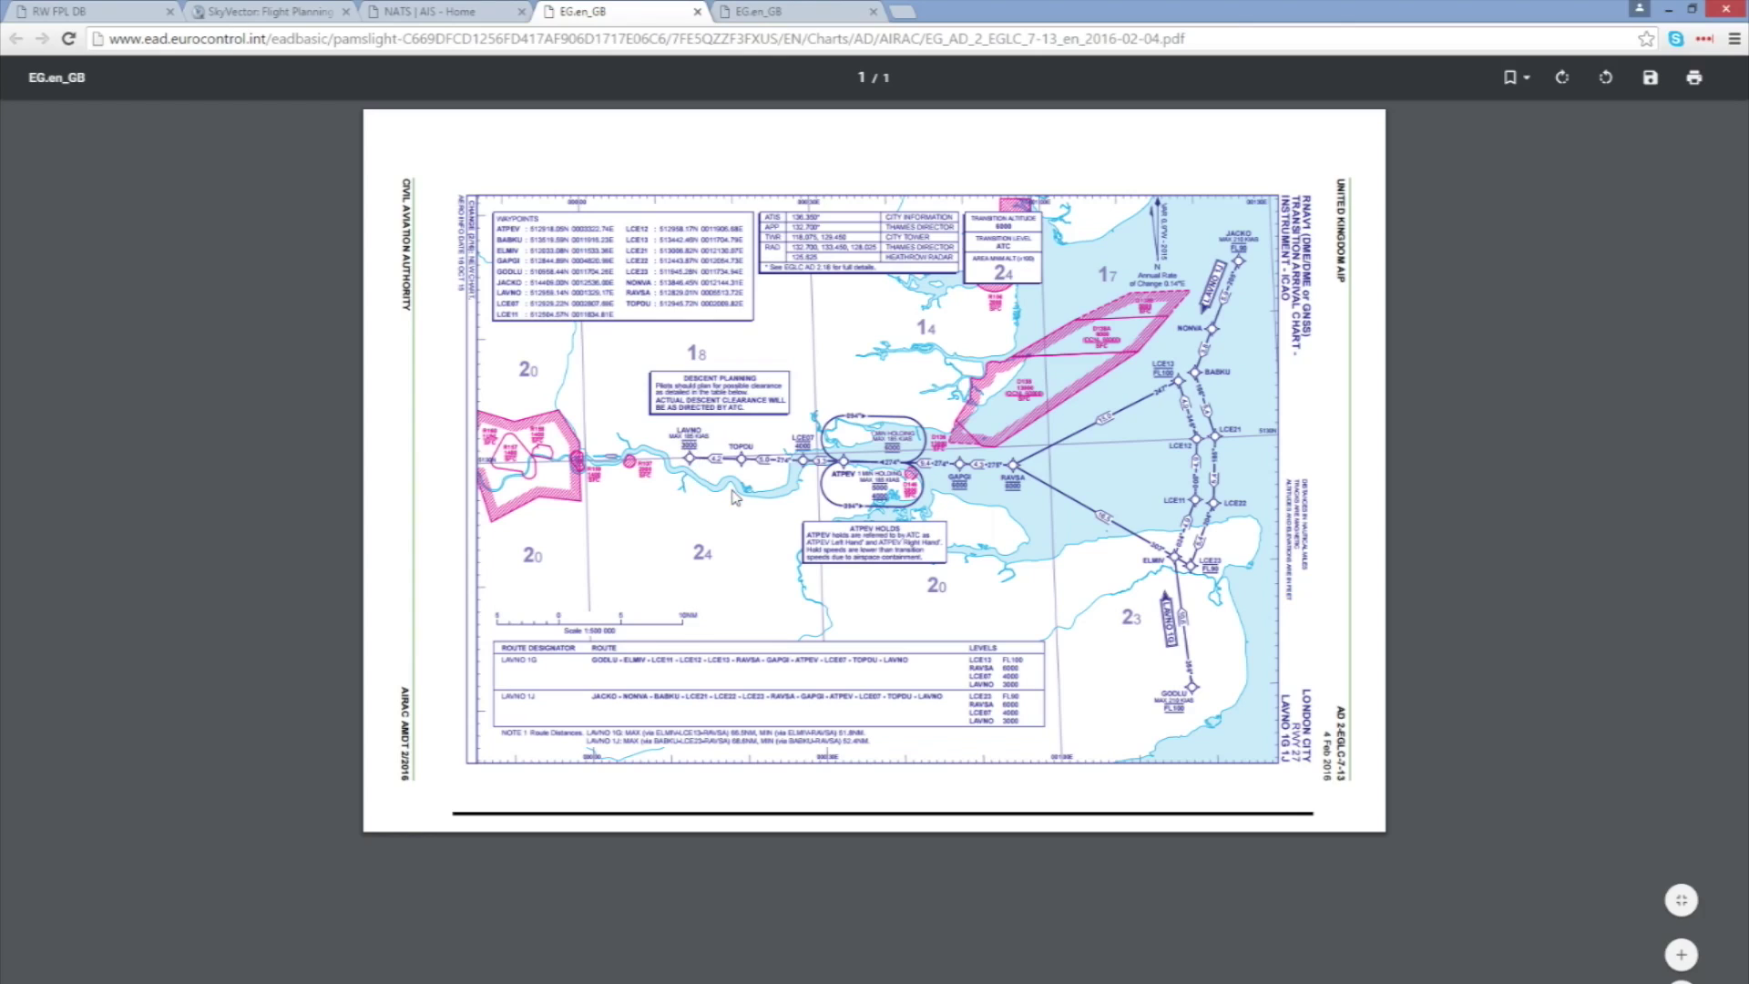
Step: Return to the NATS AIS London City aerodrome chart list, leaving the LAVNO chart open
{"action": "left_click", "coordinate": [440, 15]}
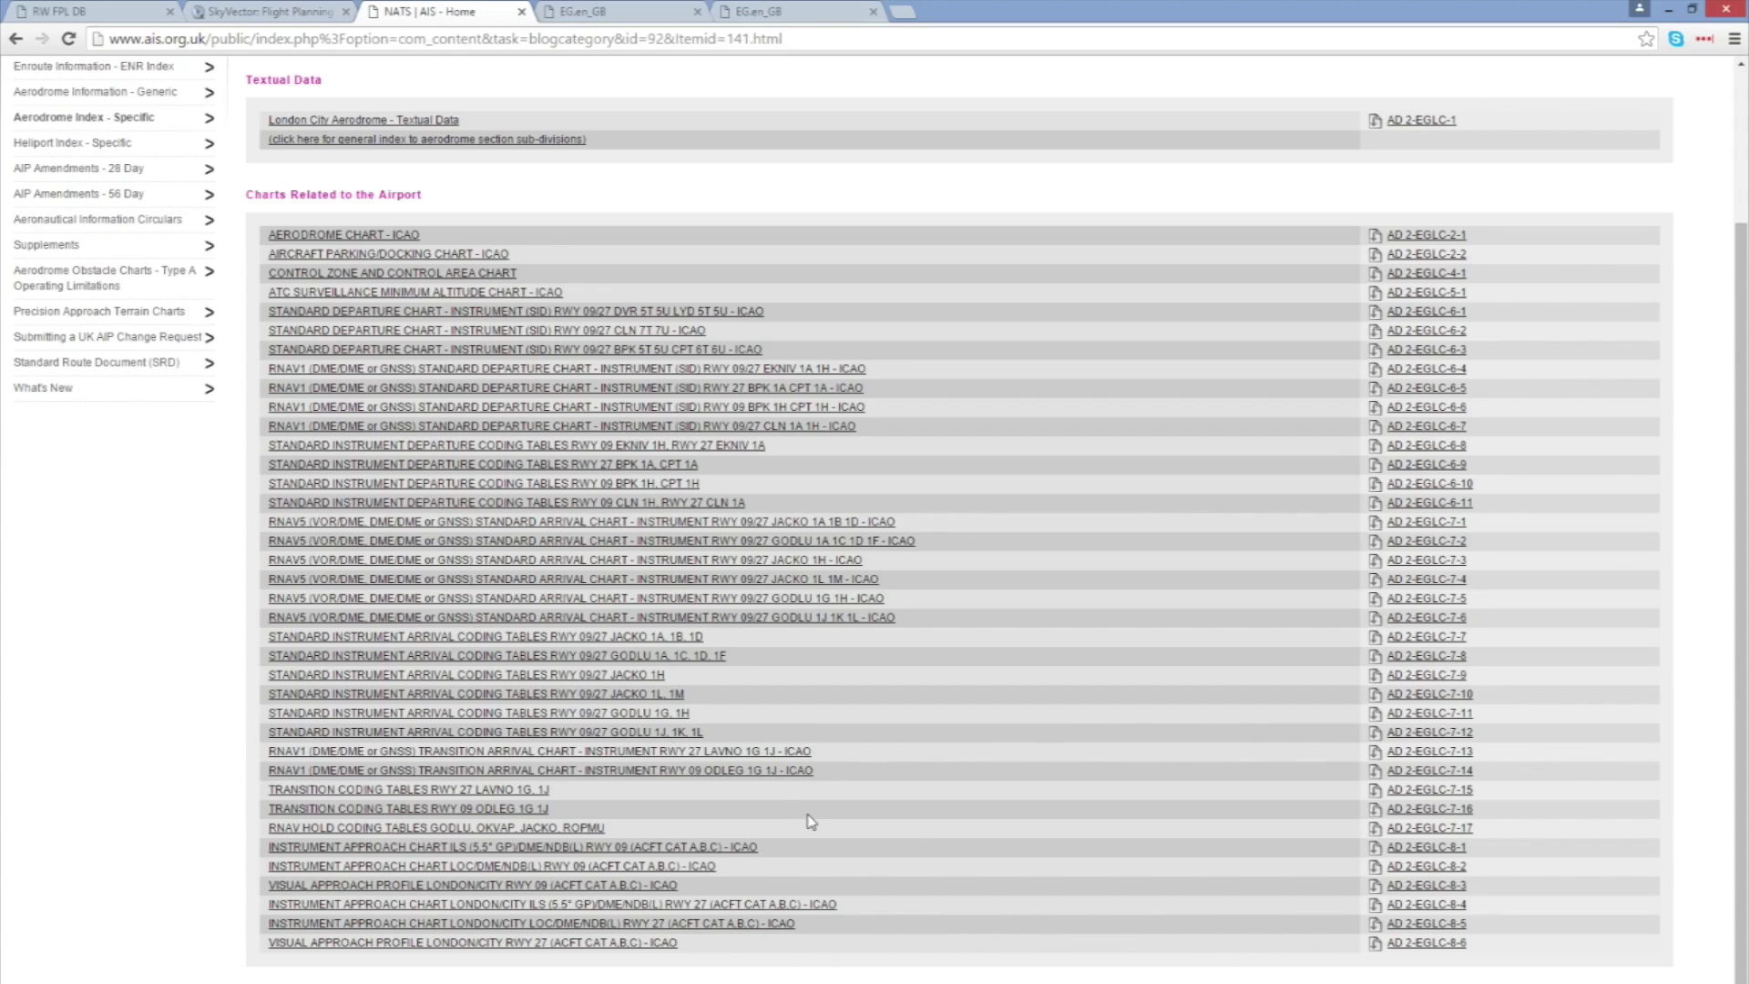